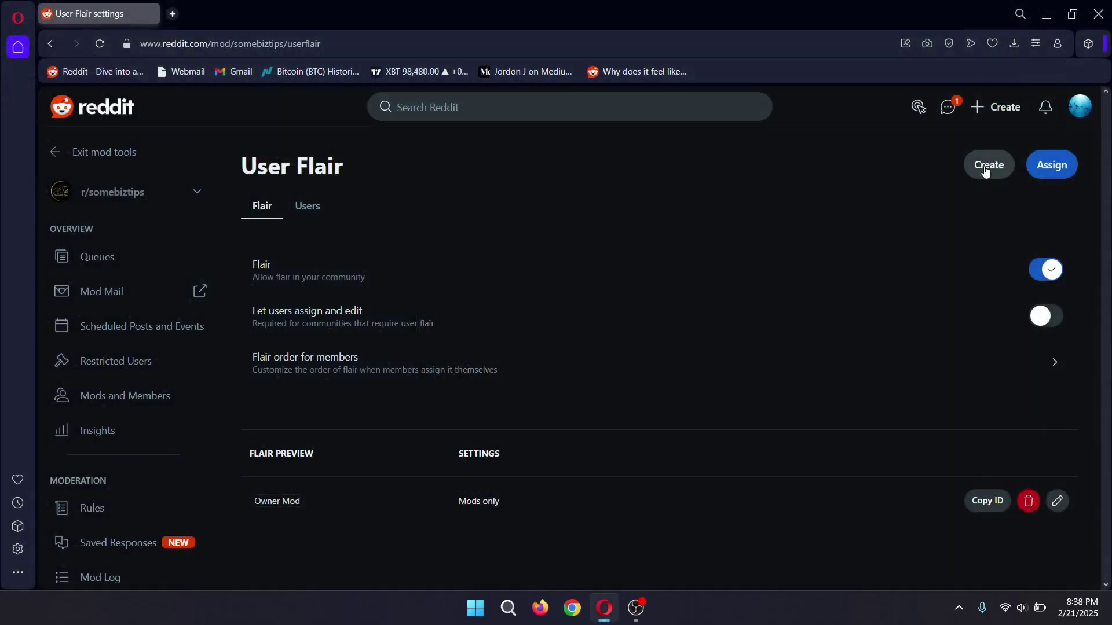
Create the user flair 'Admin Mod' with For mods only switched on.
{"action": "left_click", "coordinate": [988, 165]}
{"action": "type", "text": "Rec"}
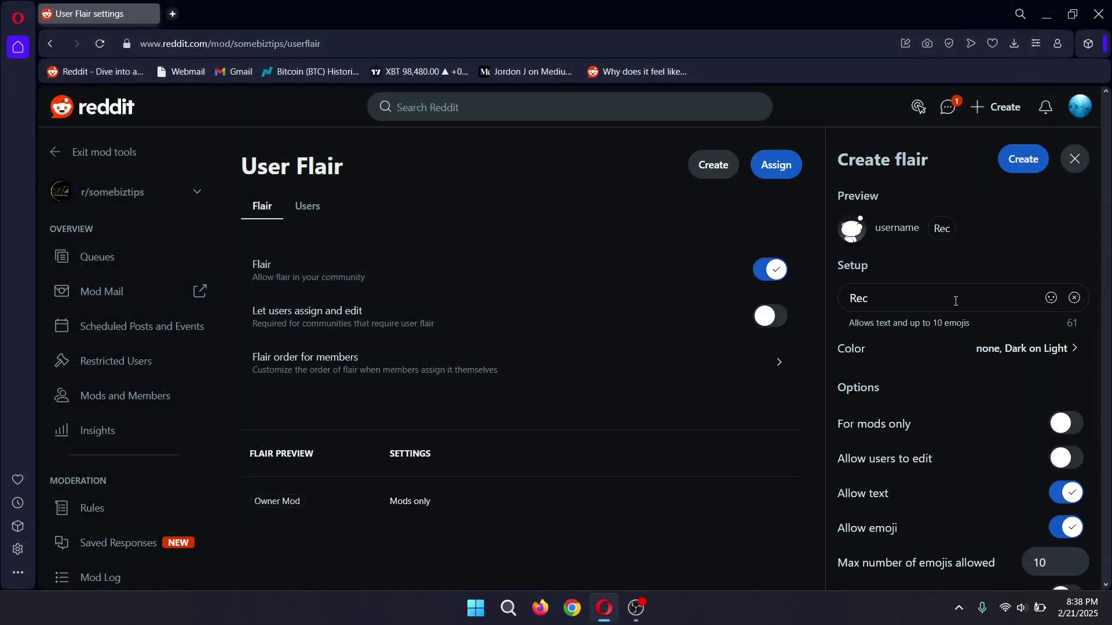
{"action": "type", "text": "ruiter Mo"}
{"action": "key", "text": "BackSpace"}
{"action": "key", "text": "BackSpace"}
{"action": "key", "text": "BackSpace"}
{"action": "key", "text": "BackSpace"}
{"action": "key", "text": "BackSpace"}
{"action": "type", "text": "Admin"}
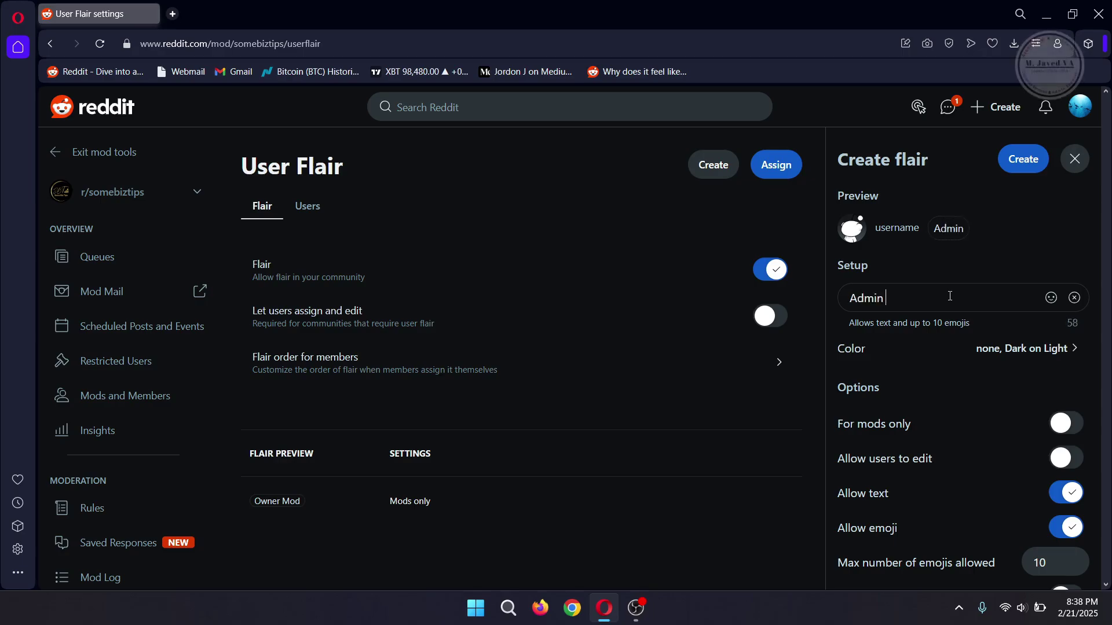
{"action": "type", "text": " Mod"}
{"action": "left_click", "coordinate": [1065, 424]}
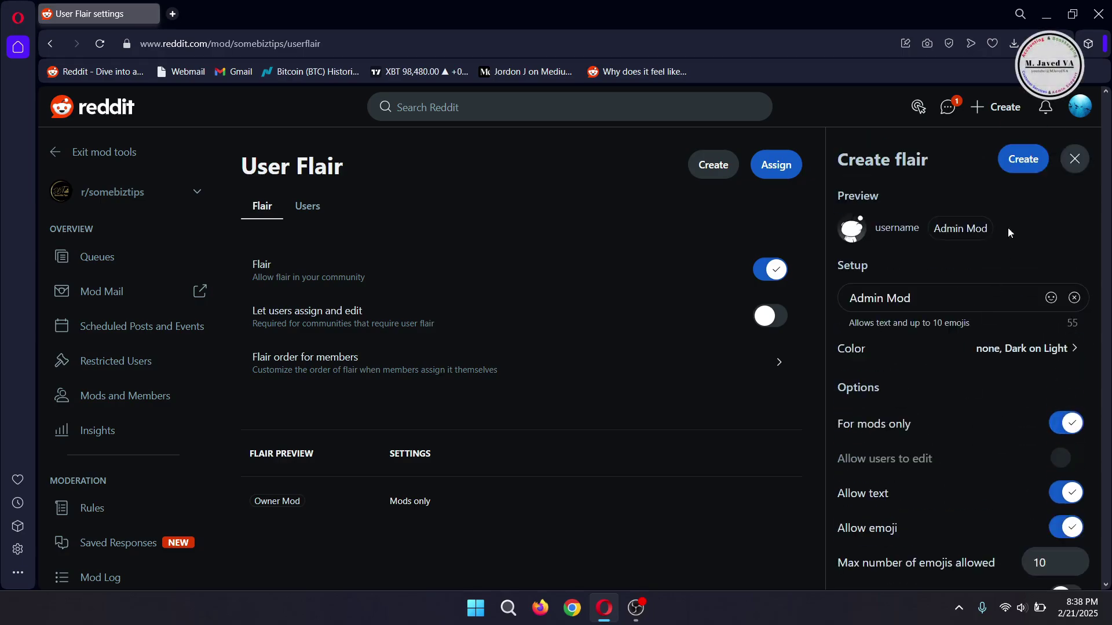
{"action": "left_click", "coordinate": [1022, 159]}
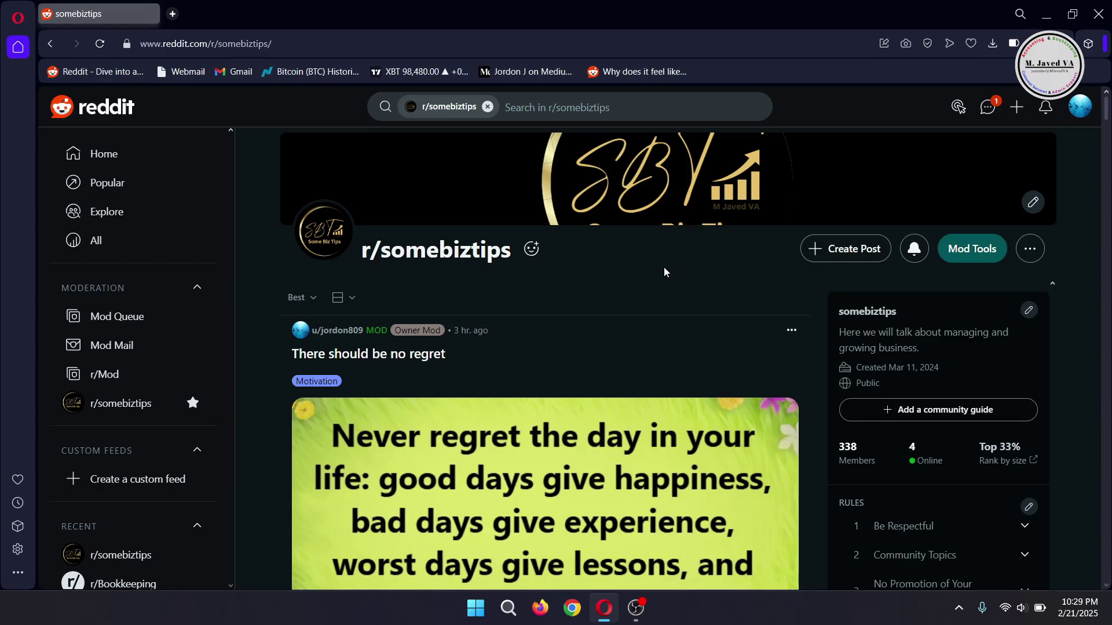
{"action": "scroll", "coordinate": [664, 272], "scroll_direction": "down", "scroll_amount": 5}
{"action": "scroll", "coordinate": [664, 271], "scroll_direction": "down", "scroll_amount": 2}
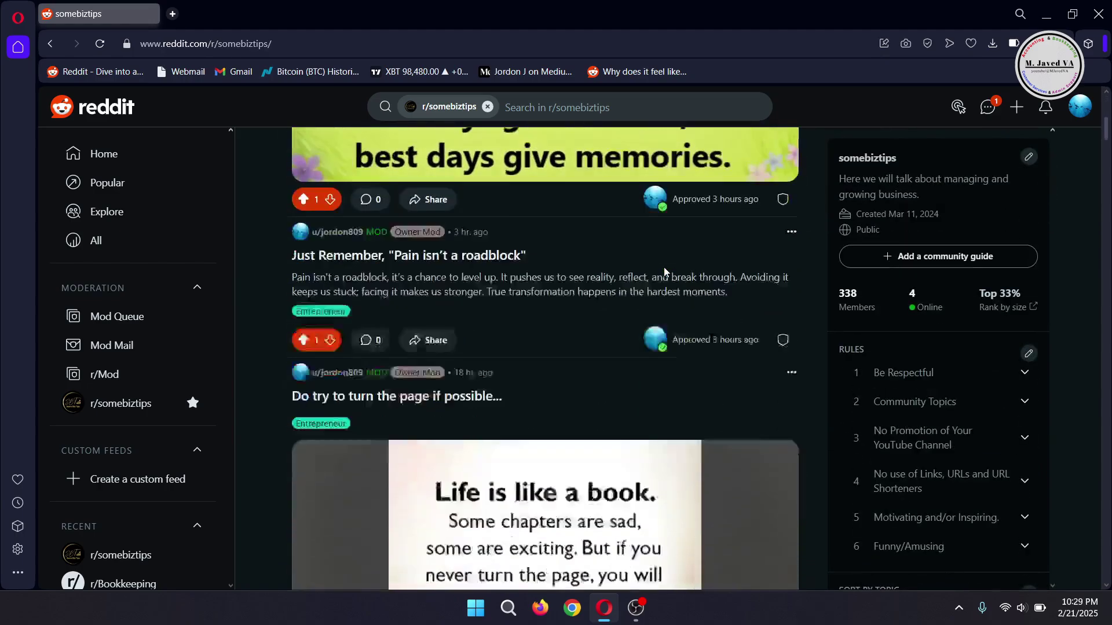
{"action": "scroll", "coordinate": [664, 272], "scroll_direction": "down", "scroll_amount": 3}
{"action": "scroll", "coordinate": [916, 393], "scroll_direction": "down", "scroll_amount": 3}
{"action": "scroll", "coordinate": [917, 393], "scroll_direction": "down", "scroll_amount": 3}
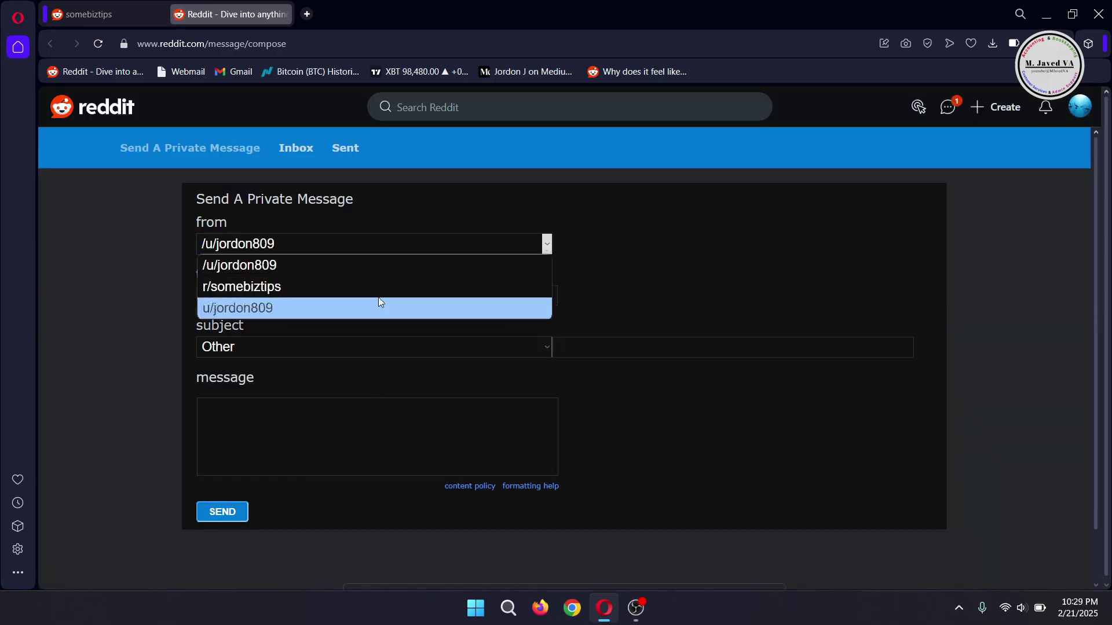
{"action": "left_click", "coordinate": [348, 347]}
{"action": "left_click", "coordinate": [411, 418]}
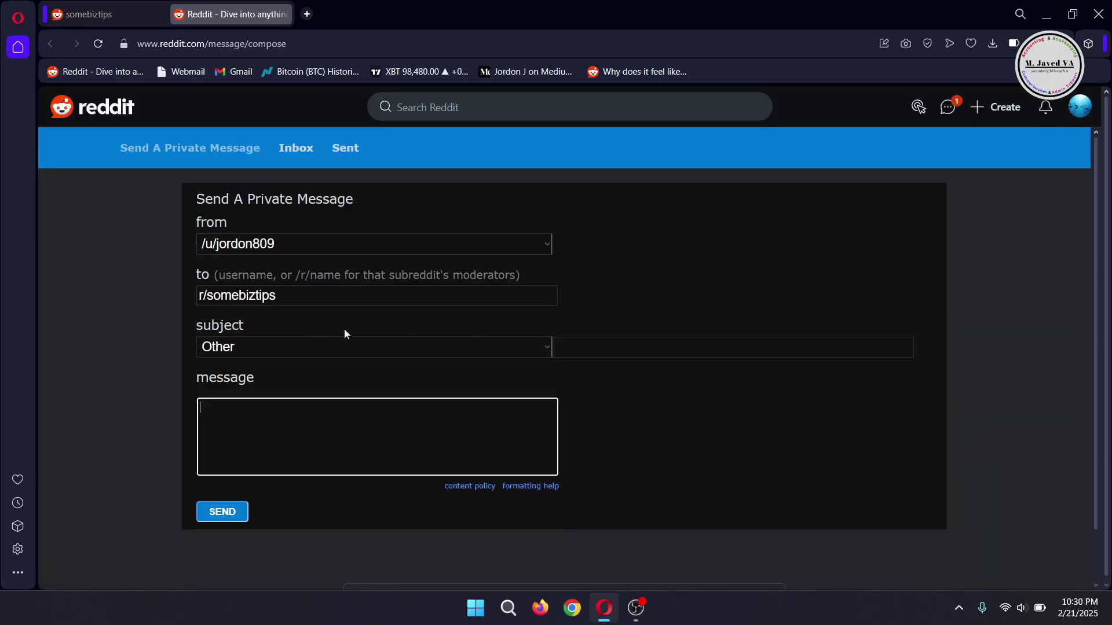
{"action": "left_click", "coordinate": [88, 14]}
{"action": "left_click_drag", "start_coordinate": [872, 415], "coordinate": [953, 424]}
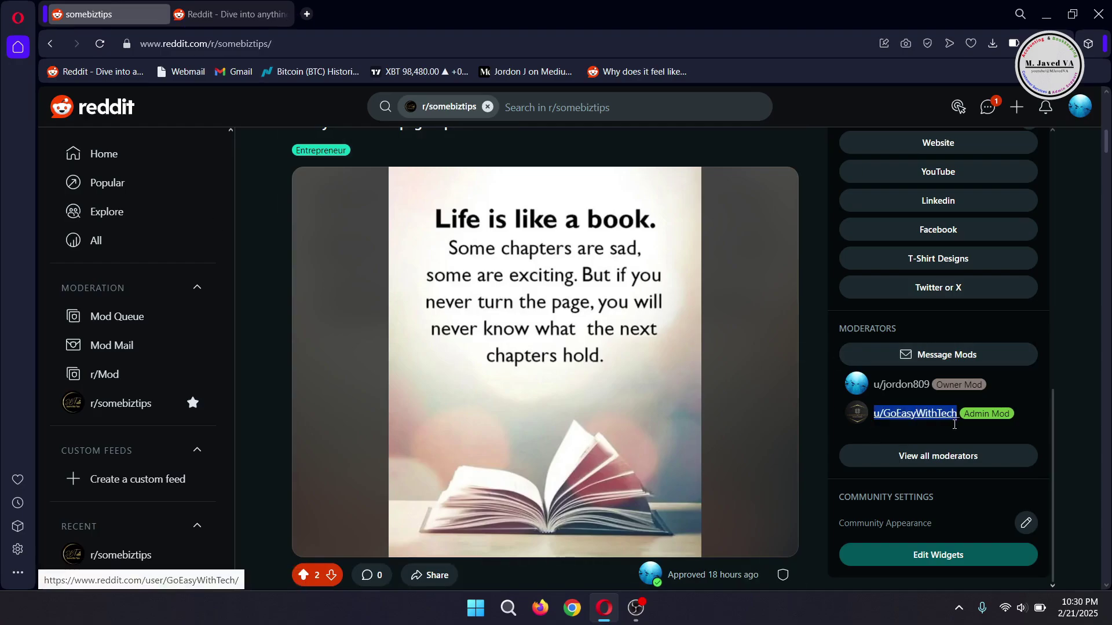
{"action": "key", "text": "ctrl+c"}
{"action": "left_click", "coordinate": [230, 14]}
{"action": "left_click_drag", "start_coordinate": [278, 295], "coordinate": [150, 301]}
{"action": "key", "text": "ctrl+v"}
{"action": "left_click", "coordinate": [344, 425]}
{"action": "type", "text": "Wr"}
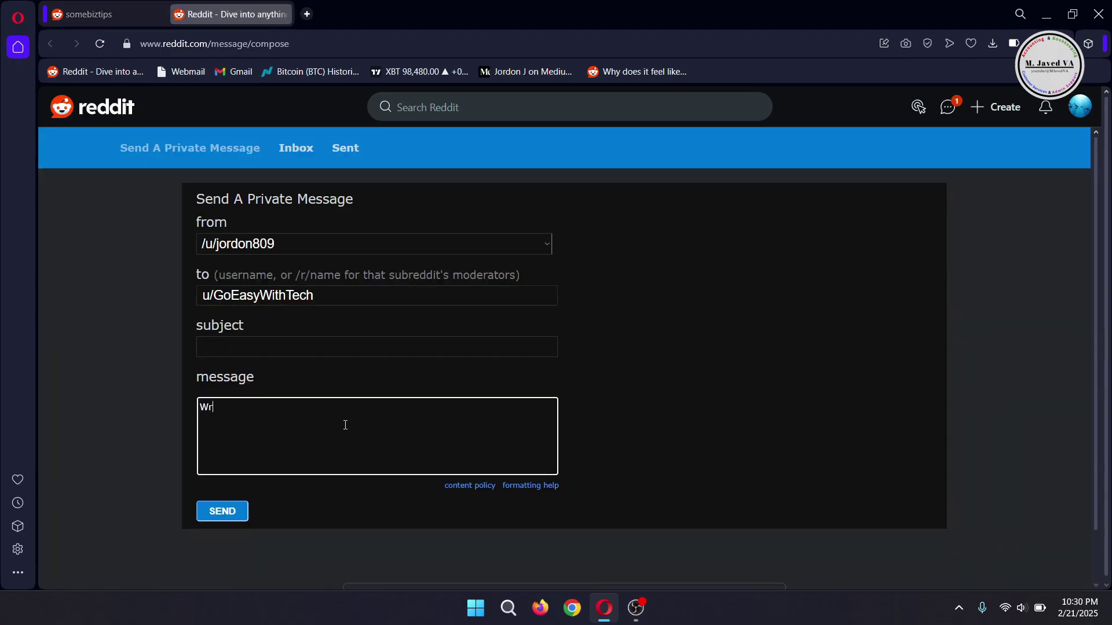
{"action": "left_click_drag", "start_coordinate": [363, 418], "coordinate": [166, 426]}
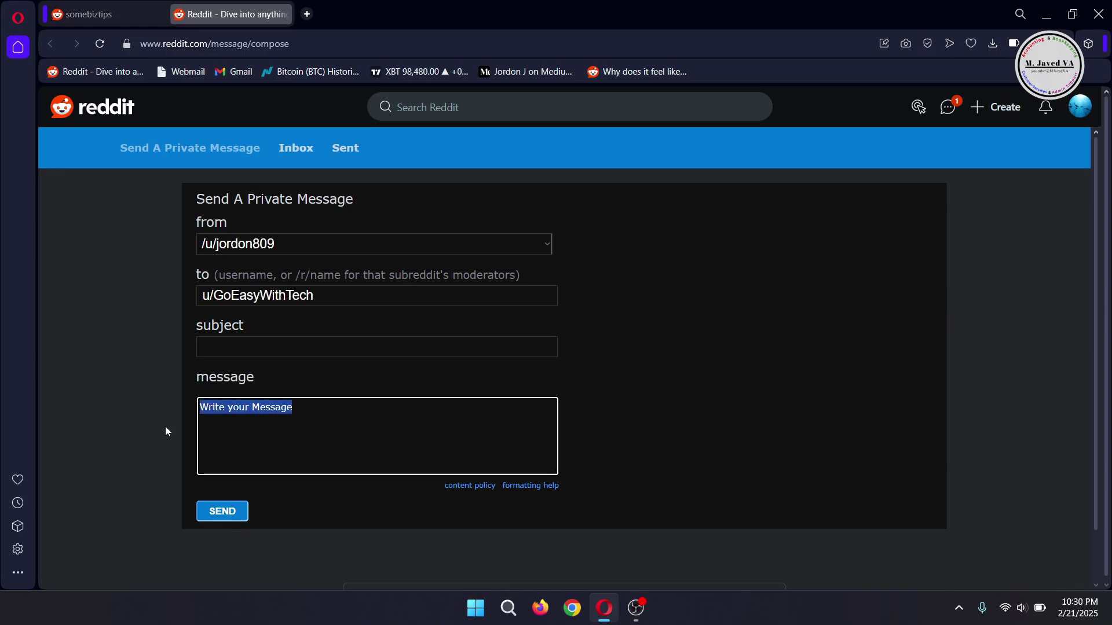
{"action": "key", "text": "BackSpace"}
{"action": "scroll", "coordinate": [328, 327], "scroll_direction": "down", "scroll_amount": 2}
{"action": "scroll", "coordinate": [269, 277], "scroll_direction": "up", "scroll_amount": 1}
{"action": "scroll", "coordinate": [269, 277], "scroll_direction": "up", "scroll_amount": 1}
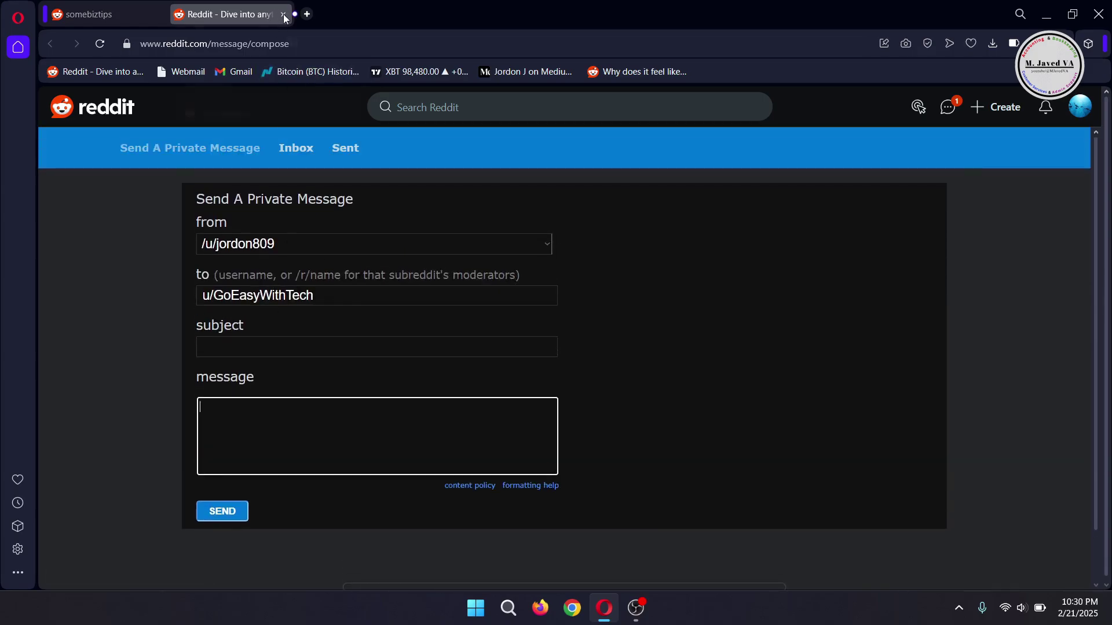
{"action": "left_click", "coordinate": [287, 14]}
{"action": "scroll", "coordinate": [643, 284], "scroll_direction": "up", "scroll_amount": 5}
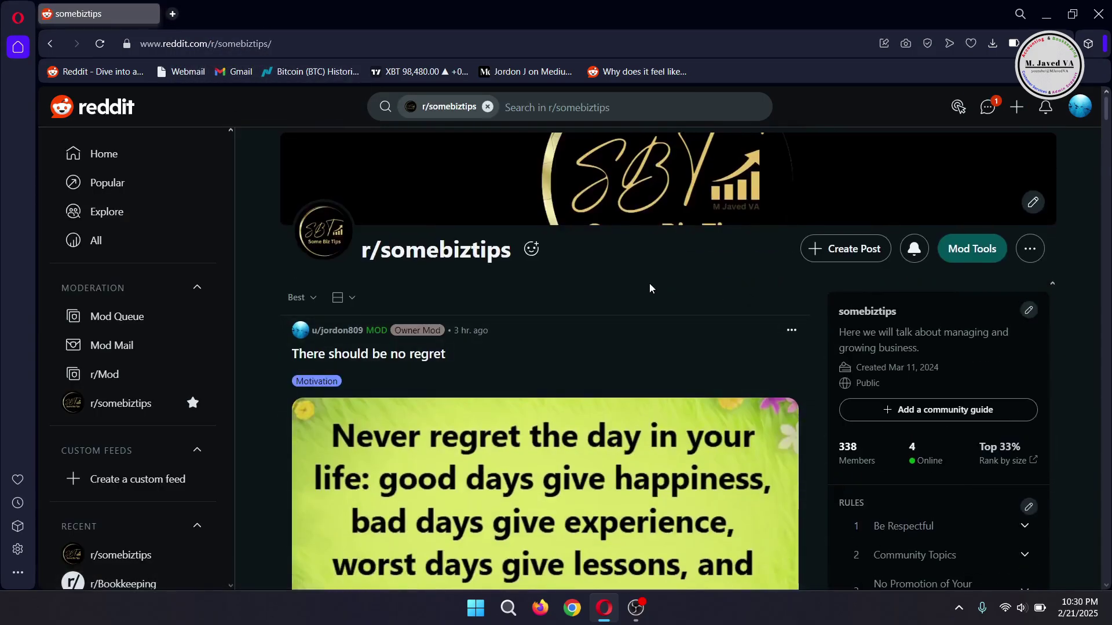
{"action": "scroll", "coordinate": [649, 283], "scroll_direction": "down", "scroll_amount": 1}
{"action": "scroll", "coordinate": [767, 271], "scroll_direction": "down", "scroll_amount": 2}
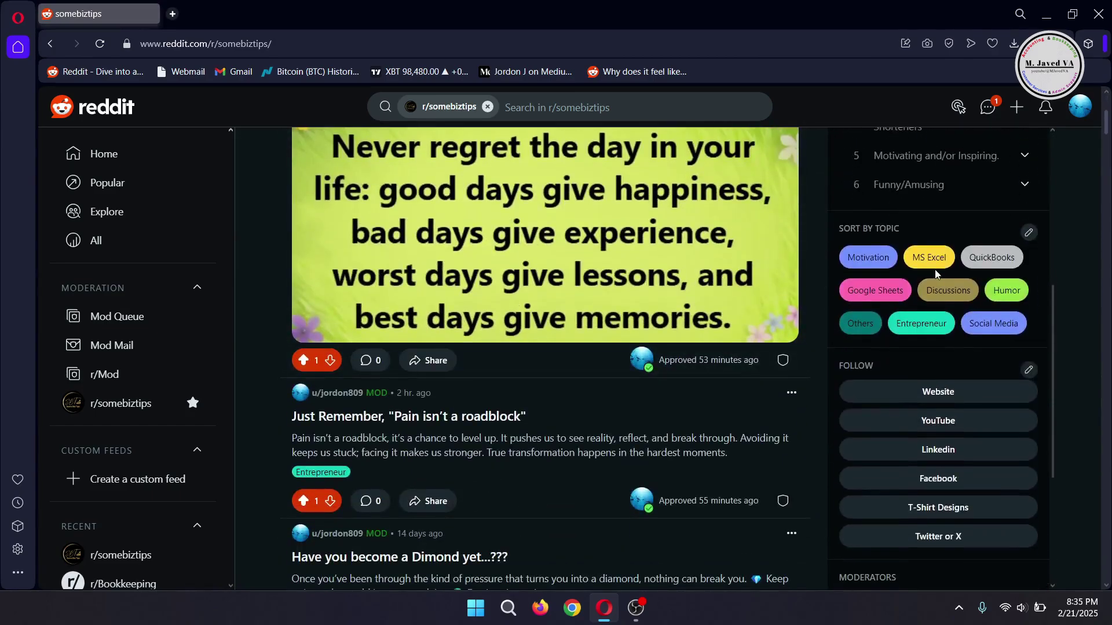
{"action": "scroll", "coordinate": [934, 270], "scroll_direction": "down", "scroll_amount": 3}
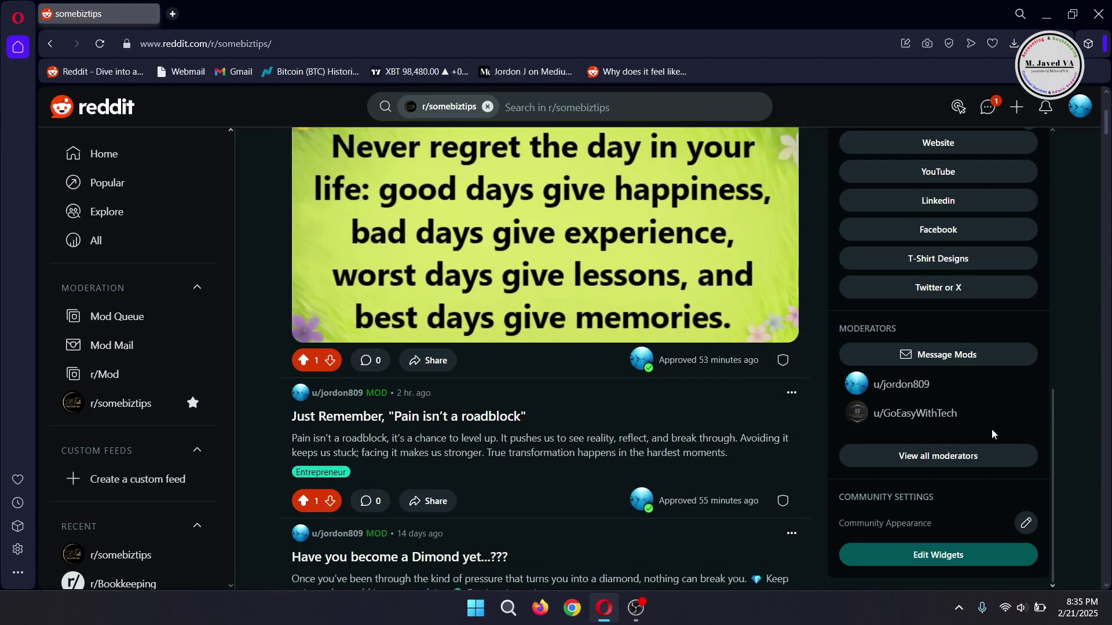
{"action": "scroll", "coordinate": [999, 347], "scroll_direction": "up", "scroll_amount": 3}
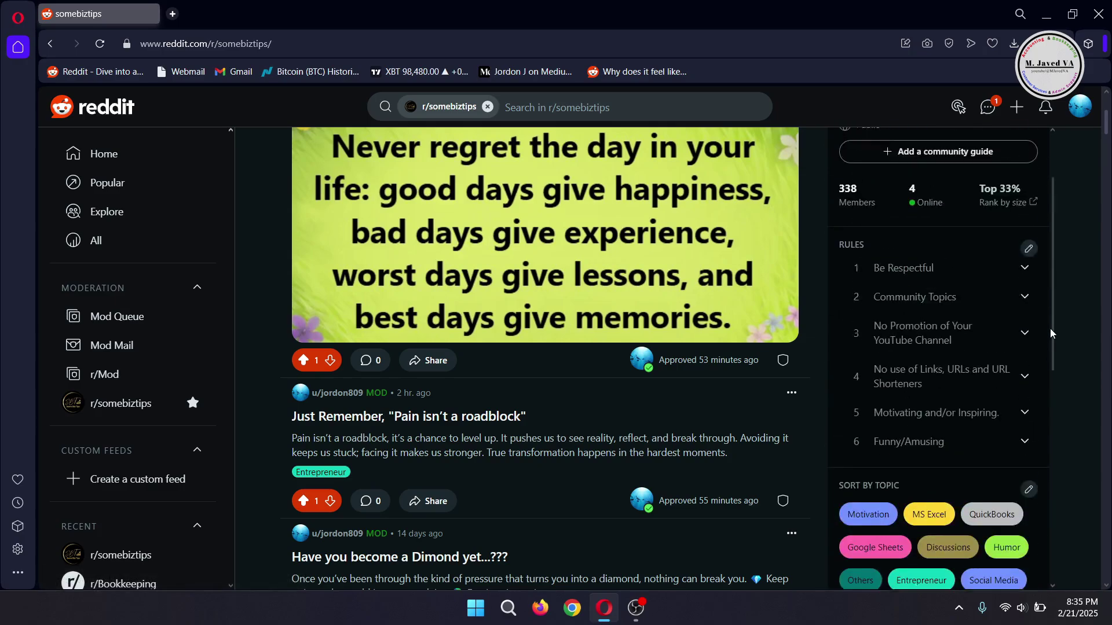
{"action": "scroll", "coordinate": [751, 347], "scroll_direction": "up", "scroll_amount": 3}
Enter the Mod Tools for r/somebiztips from the subreddit page.
{"action": "left_click", "coordinate": [971, 248]}
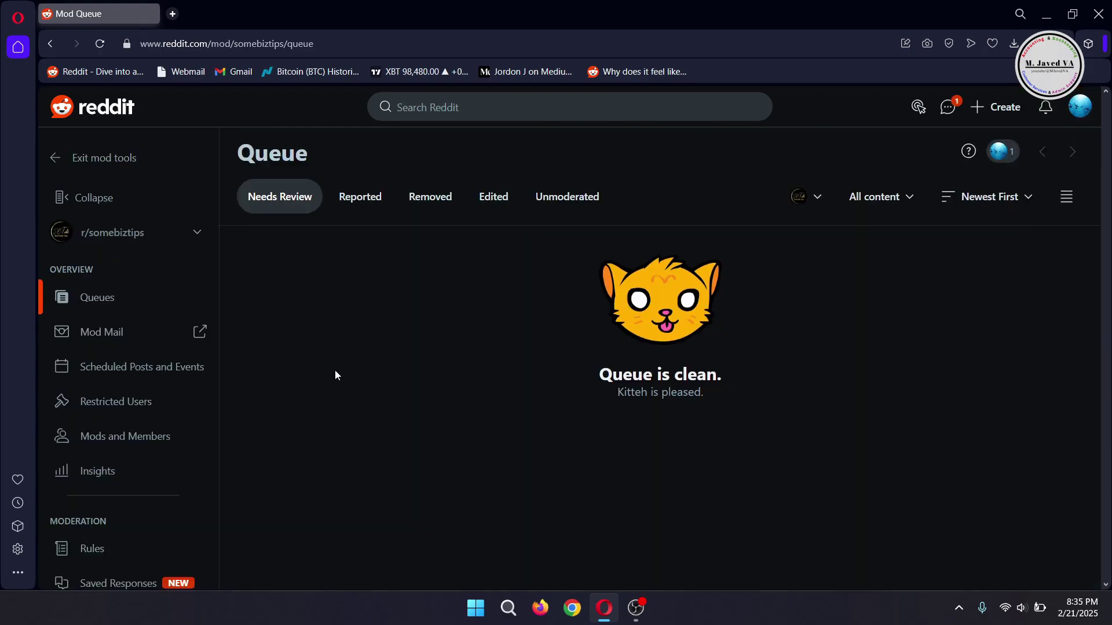
{"action": "scroll", "coordinate": [147, 353], "scroll_direction": "down", "scroll_amount": 5}
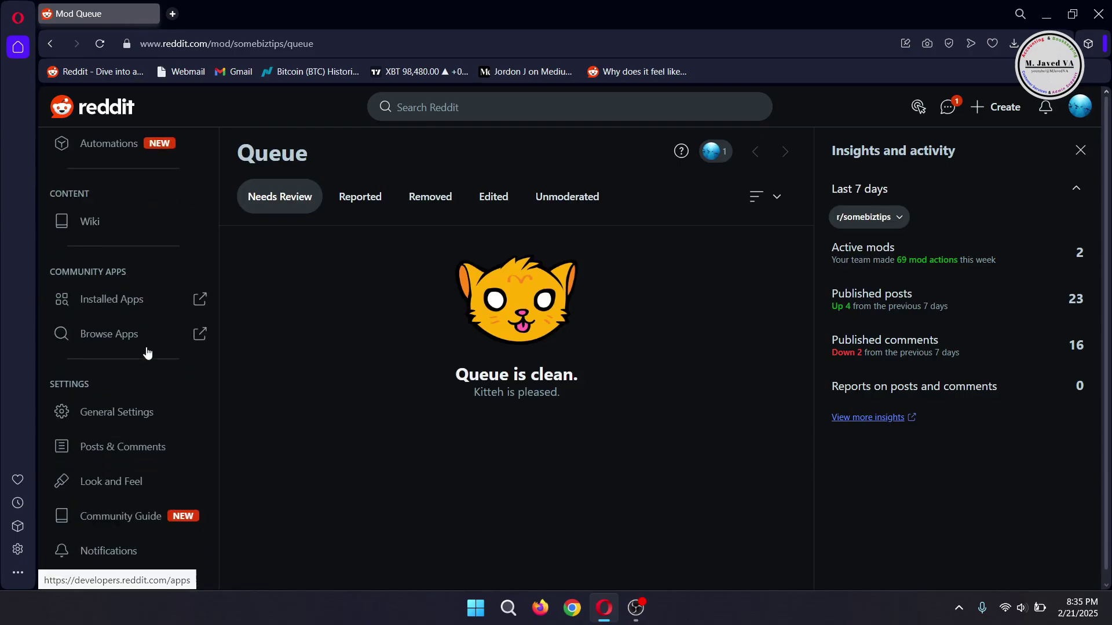
{"action": "scroll", "coordinate": [147, 353], "scroll_direction": "down", "scroll_amount": 1}
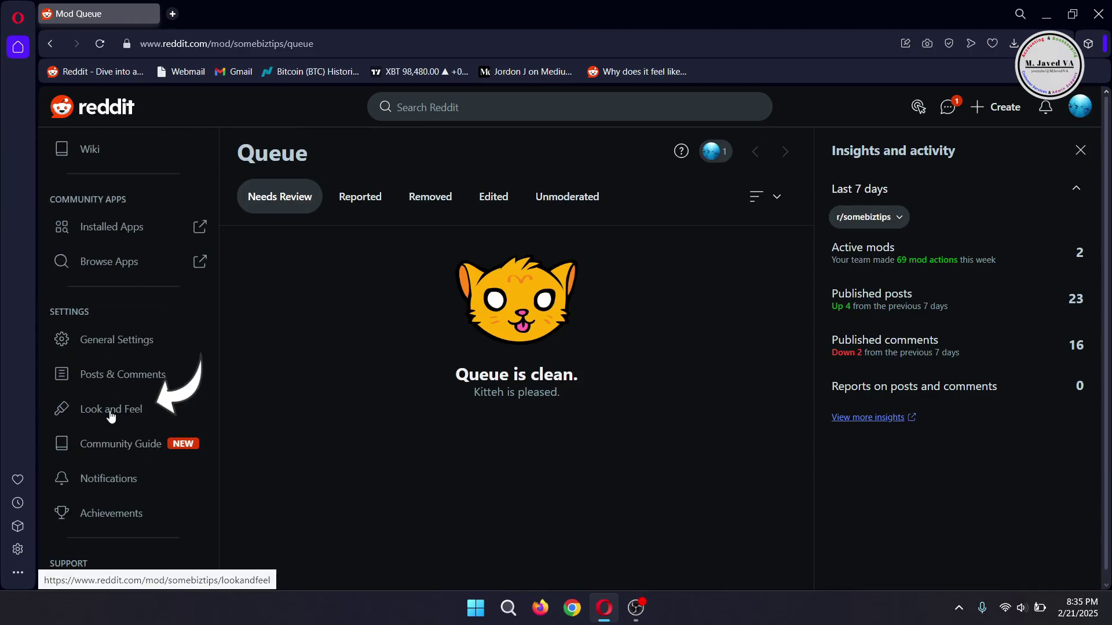
Navigate to Look and Feel and then the User flair settings.
{"action": "left_click", "coordinate": [132, 402]}
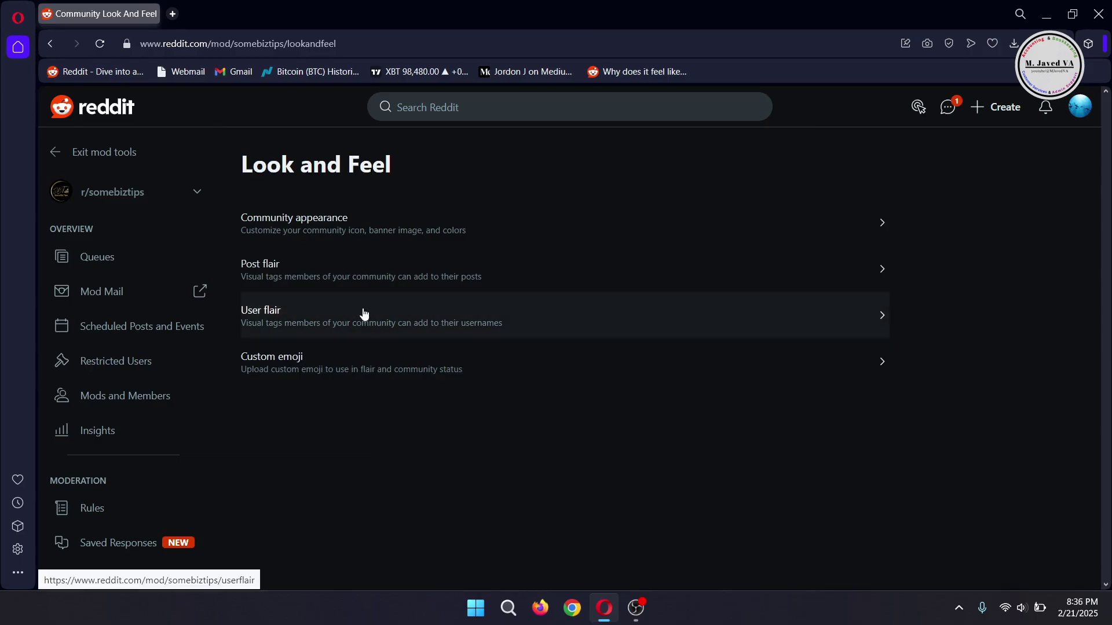
{"action": "left_click", "coordinate": [373, 323]}
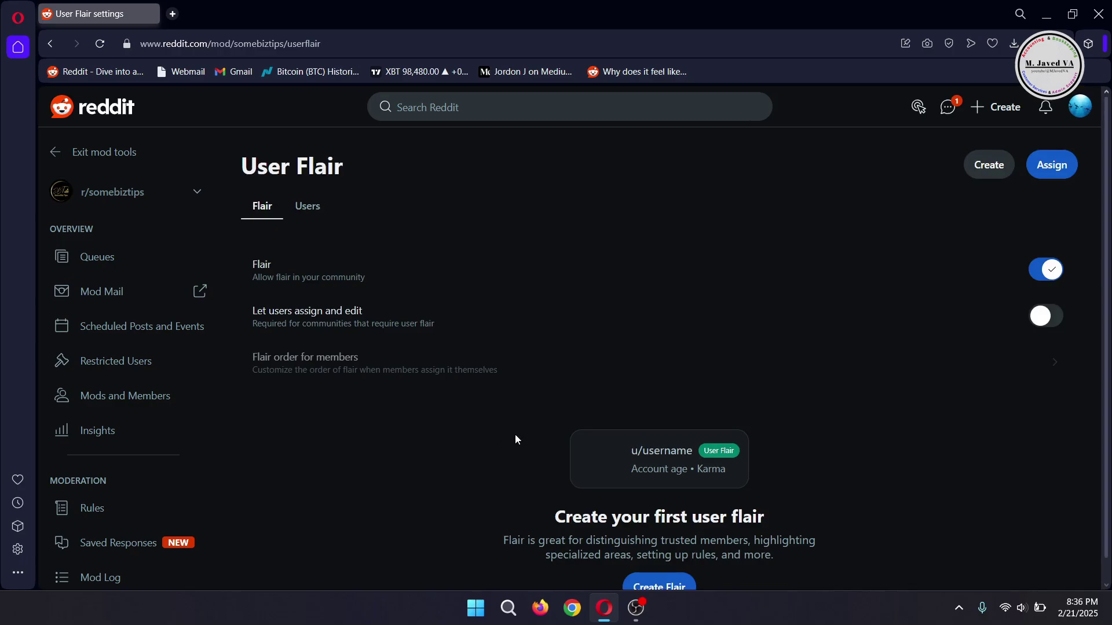
{"action": "scroll", "coordinate": [515, 439], "scroll_direction": "down", "scroll_amount": 1}
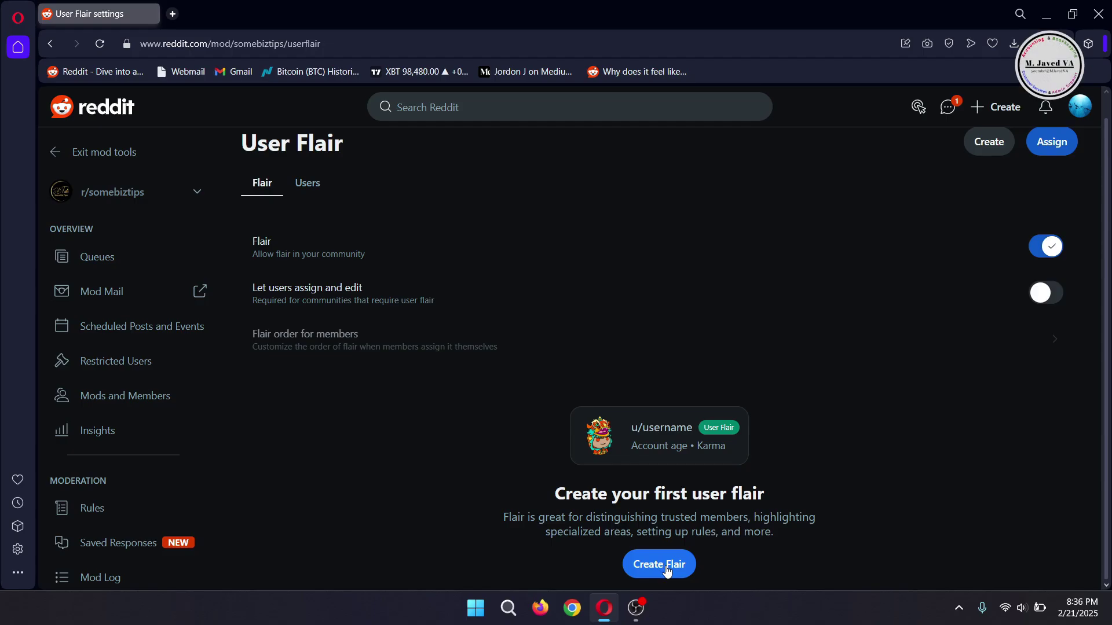
Draft a new flair reading 'Owner Mod' restricted to moderators, then go to colour options.
{"action": "left_click", "coordinate": [666, 565]}
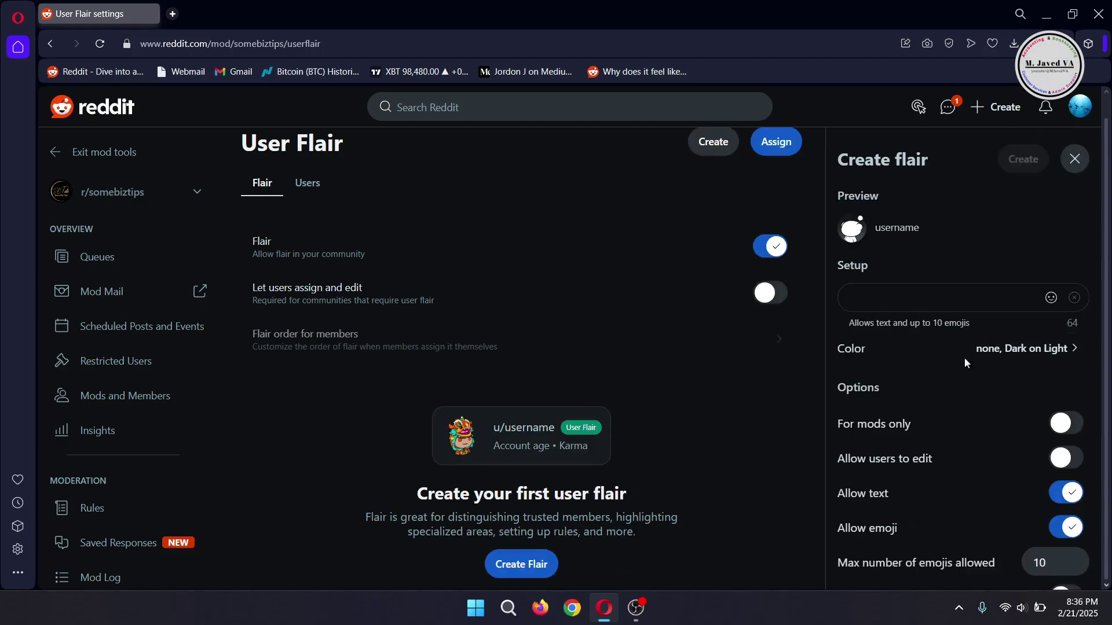
{"action": "left_click", "coordinate": [947, 293]}
{"action": "type", "text": "o"}
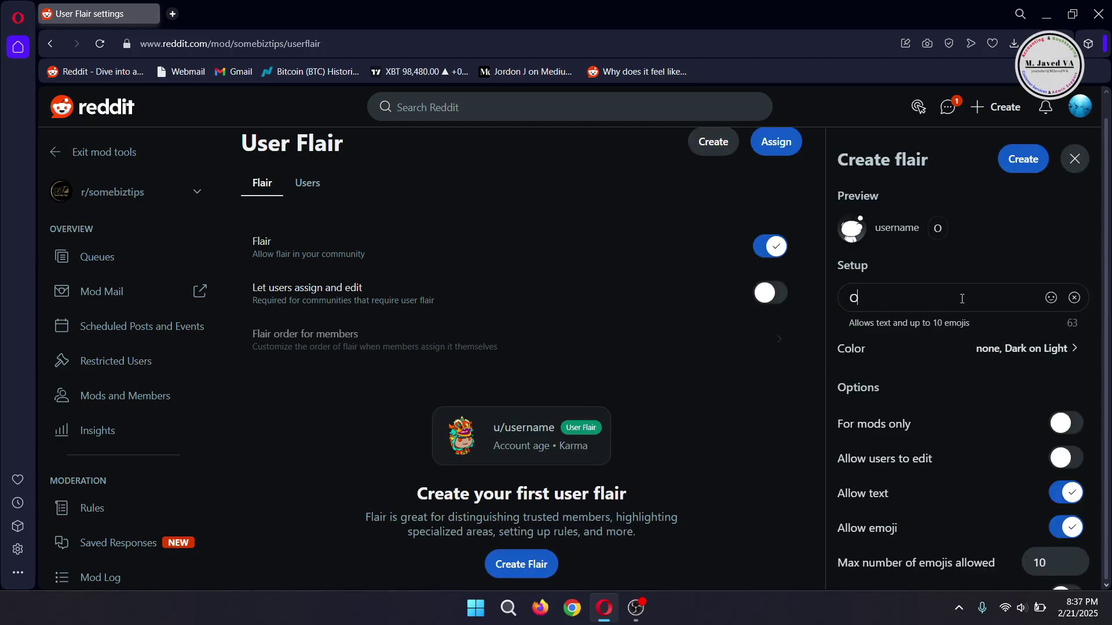
{"action": "type", "text": "r Mod"}
{"action": "left_click", "coordinate": [1044, 430]}
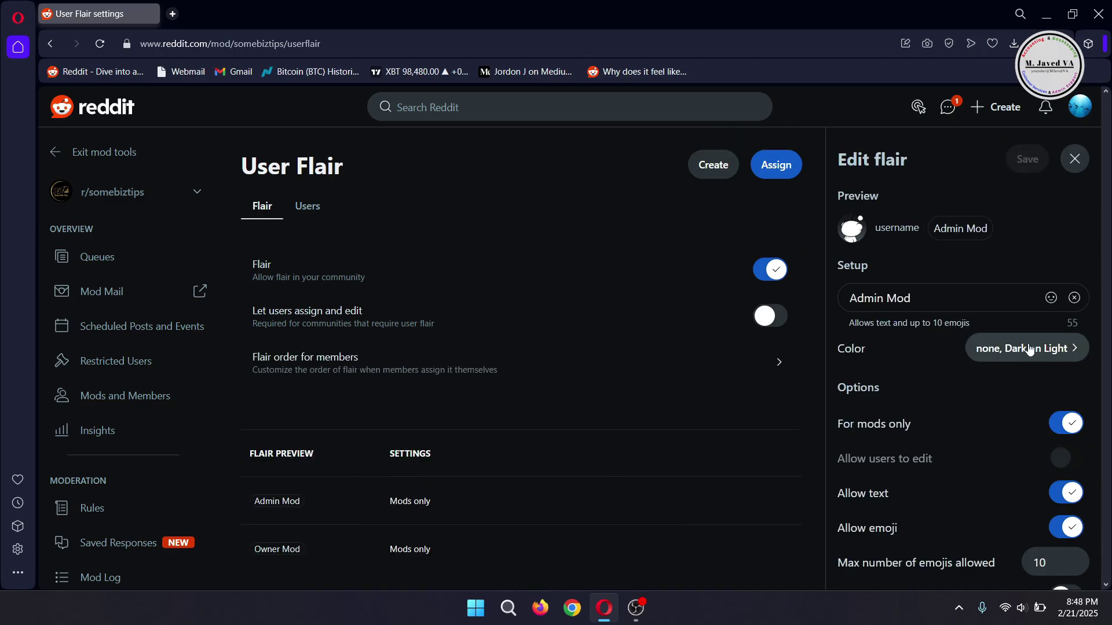
{"action": "left_click", "coordinate": [1028, 346]}
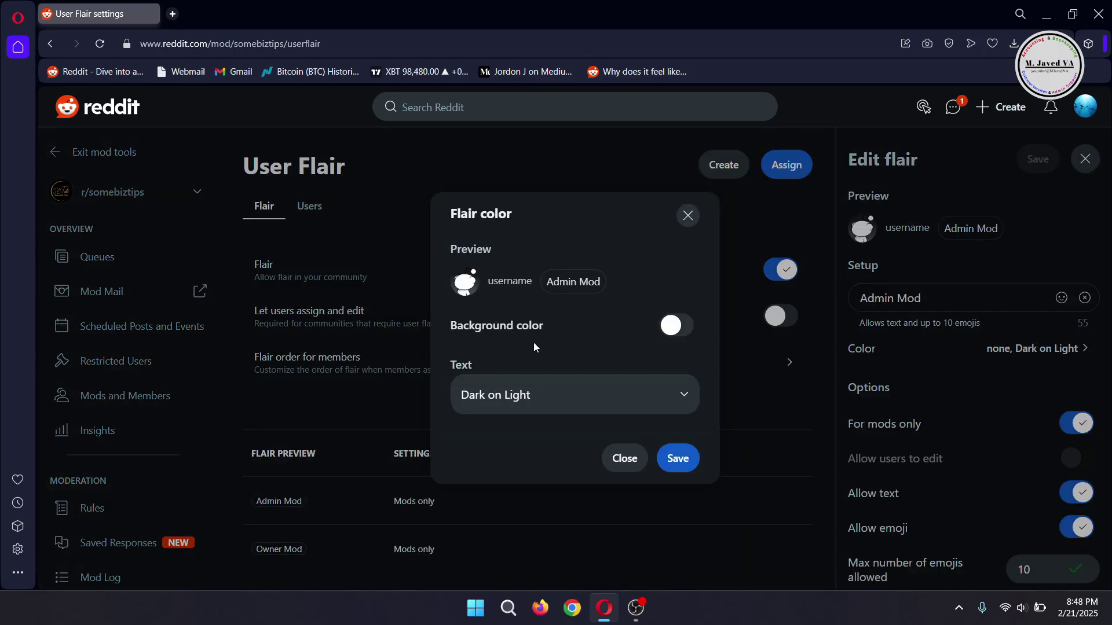
Leave the flair text colour unchanged and give the flair a bright green background.
{"action": "left_click", "coordinate": [685, 398]}
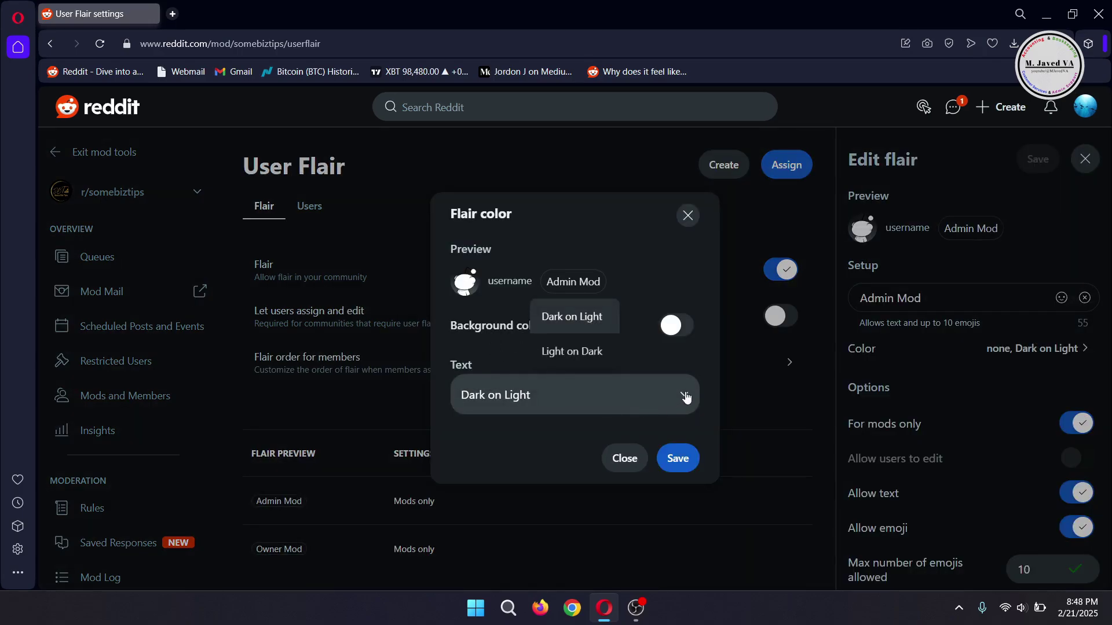
{"action": "left_click", "coordinate": [615, 233]}
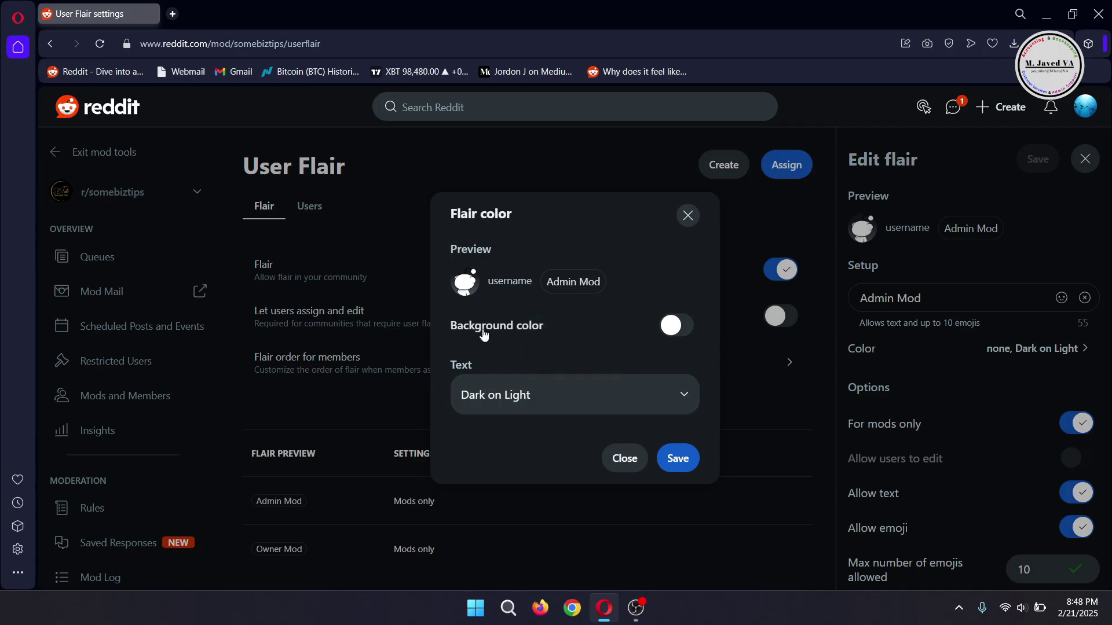
{"action": "left_click", "coordinate": [676, 325]}
{"action": "left_click_drag", "start_coordinate": [452, 334], "coordinate": [518, 335]}
{"action": "mouse_move", "coordinate": [451, 375]}
{"action": "left_mouse_down"}
{"action": "mouse_move", "coordinate": [703, 394]}
{"action": "mouse_move", "coordinate": [556, 399]}
{"action": "left_mouse_up"}
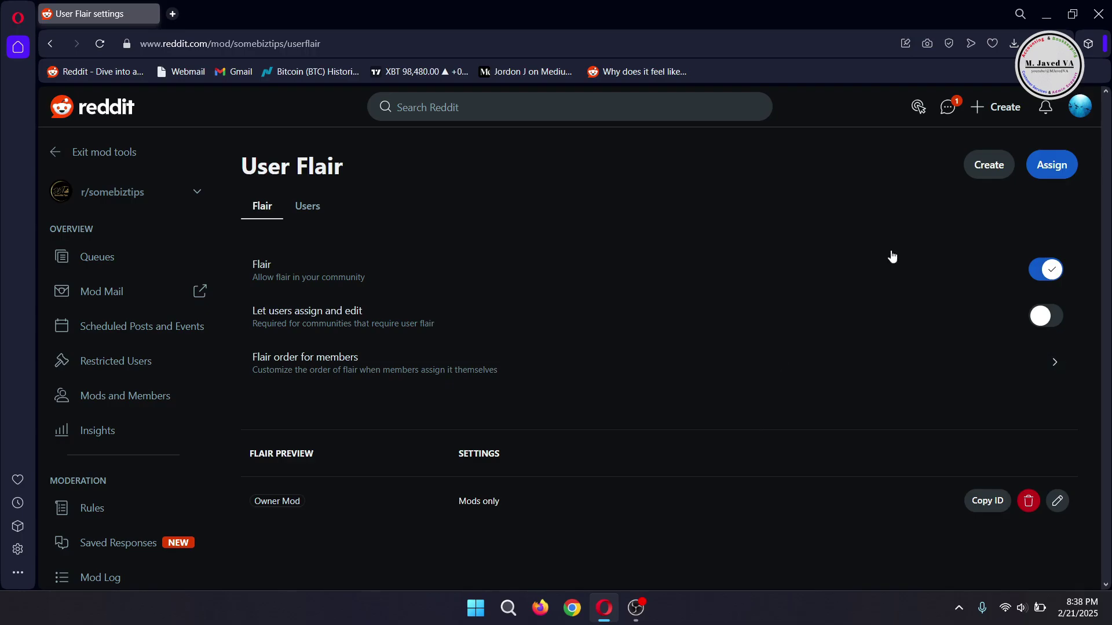
Create a second flair 'Admin Mod' with For mods only switched on.
{"action": "left_click", "coordinate": [987, 167]}
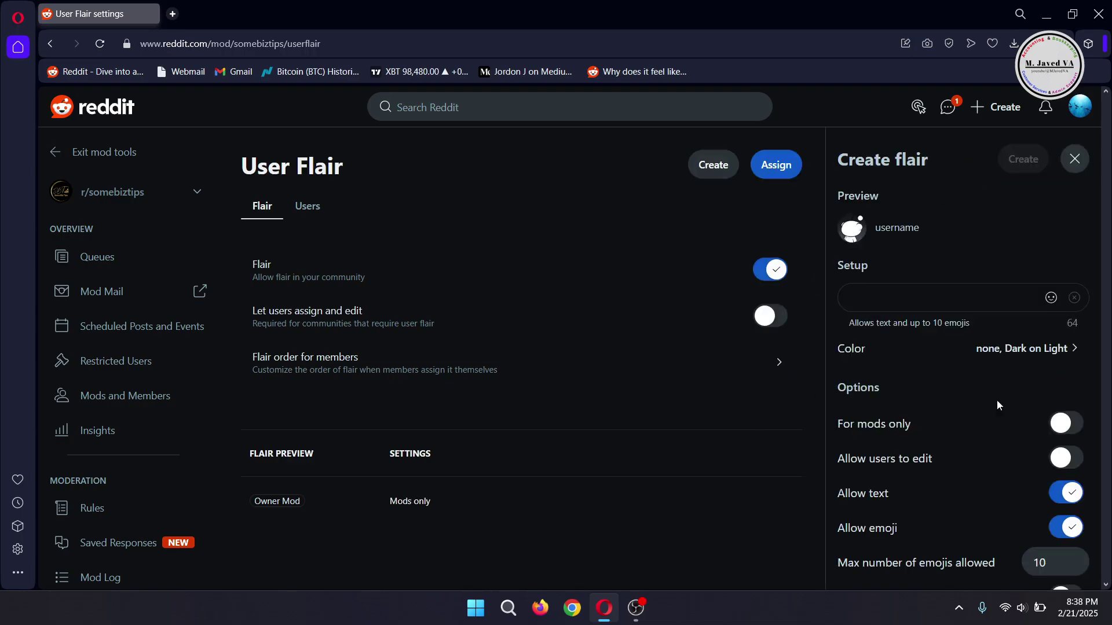
{"action": "type", "text": "Accountant"}
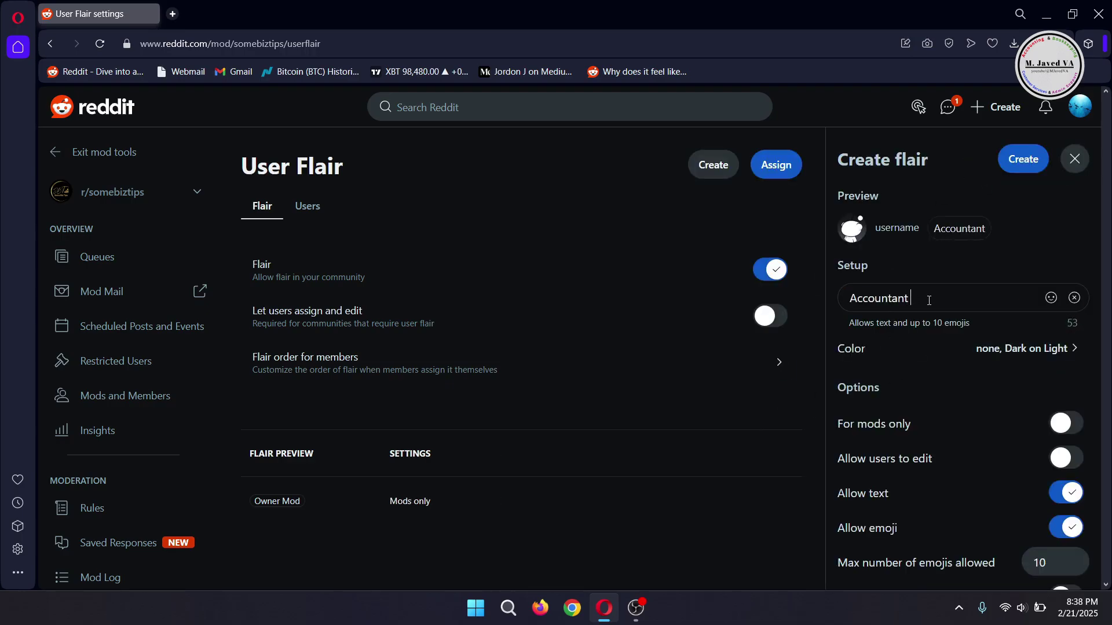
{"action": "type", "text": " Mod"}
{"action": "key", "text": "BackSpace"}
{"action": "key", "text": "BackSpace"}
{"action": "key", "text": "BackSpace"}
{"action": "type", "text": "Recruiter"}
{"action": "type", "text": " Mod"}
{"action": "key", "text": "BackSpace"}
{"action": "key", "text": "BackSpace"}
{"action": "key", "text": "BackSpace"}
{"action": "key", "text": "BackSpace"}
{"action": "key", "text": "BackSpace"}
{"action": "type", "text": "Admi"}
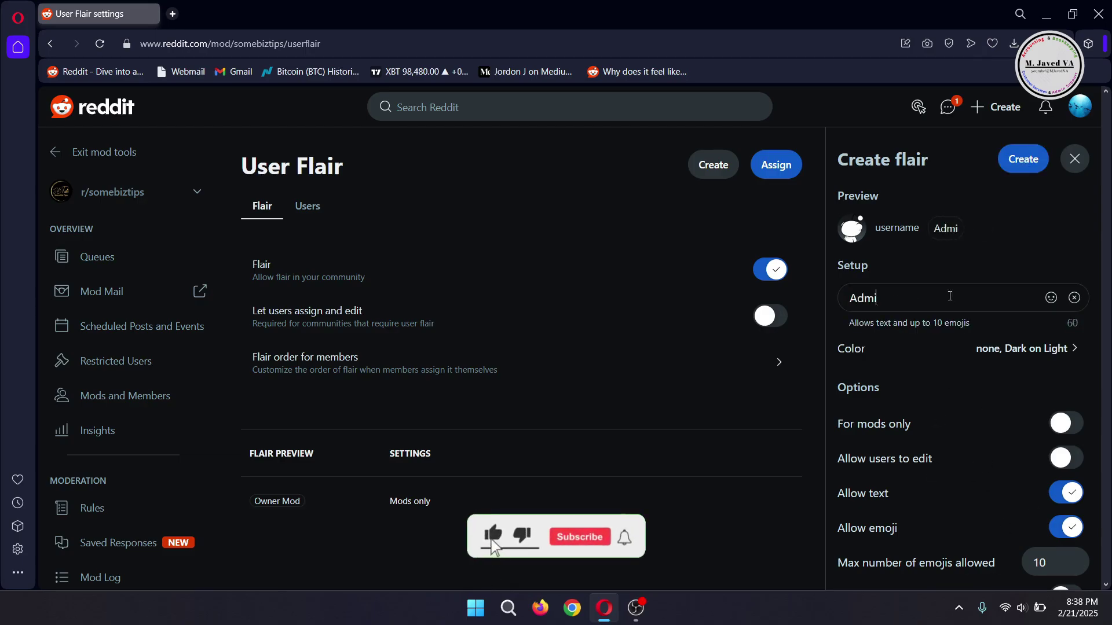
{"action": "type", "text": "n Mod"}
{"action": "left_click", "coordinate": [912, 428]}
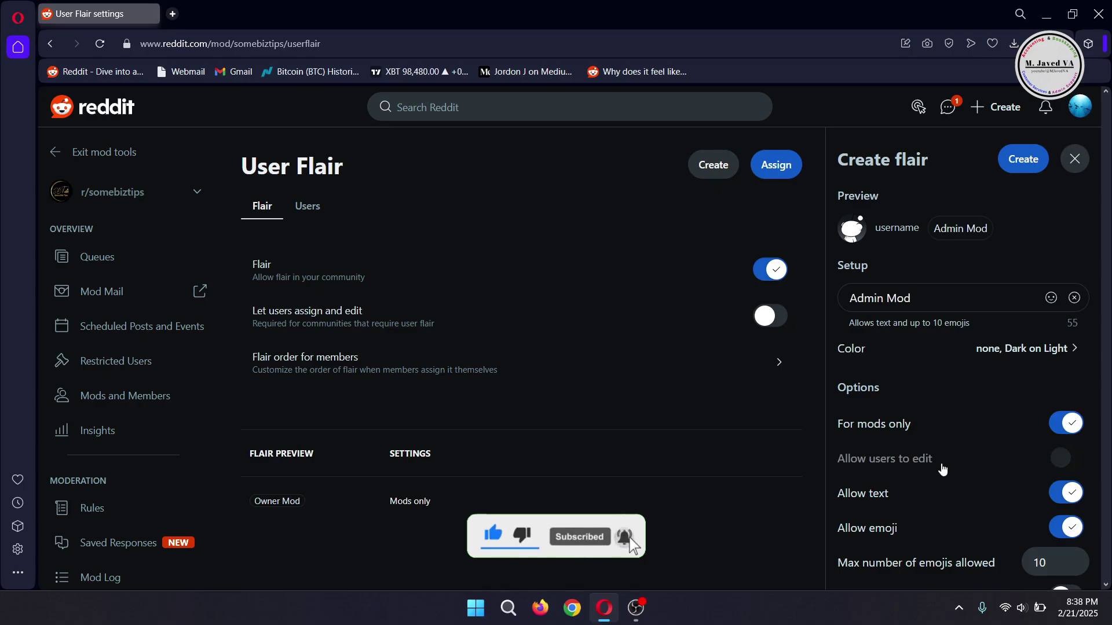
{"action": "left_click", "coordinate": [1023, 159]}
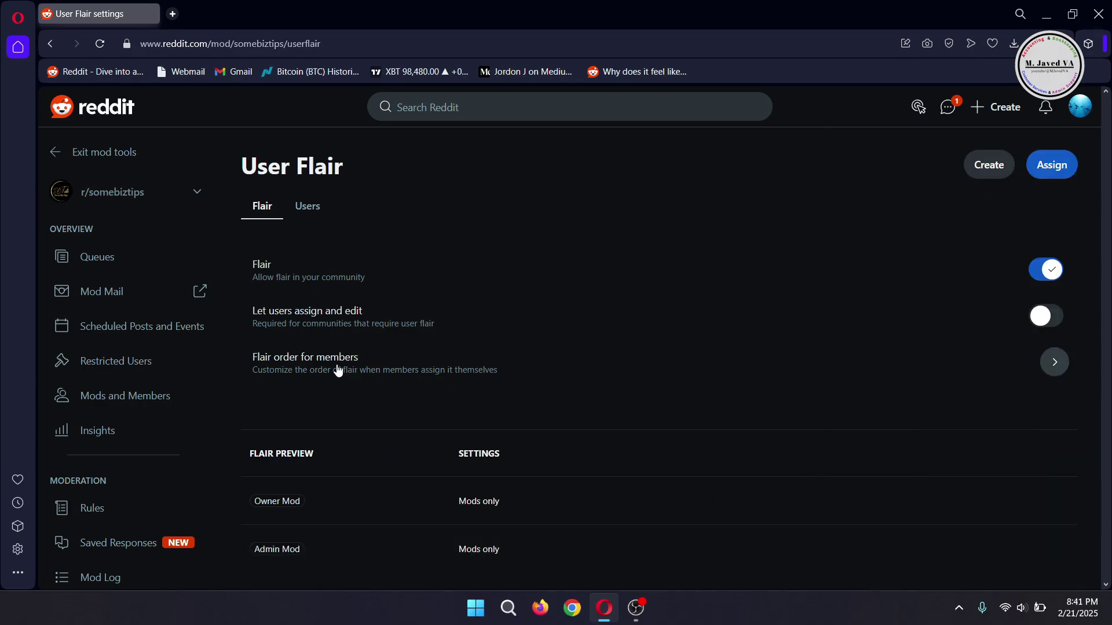
Save the member flair order with Owner Mod moved below Admin Mod.
{"action": "left_click", "coordinate": [1052, 364]}
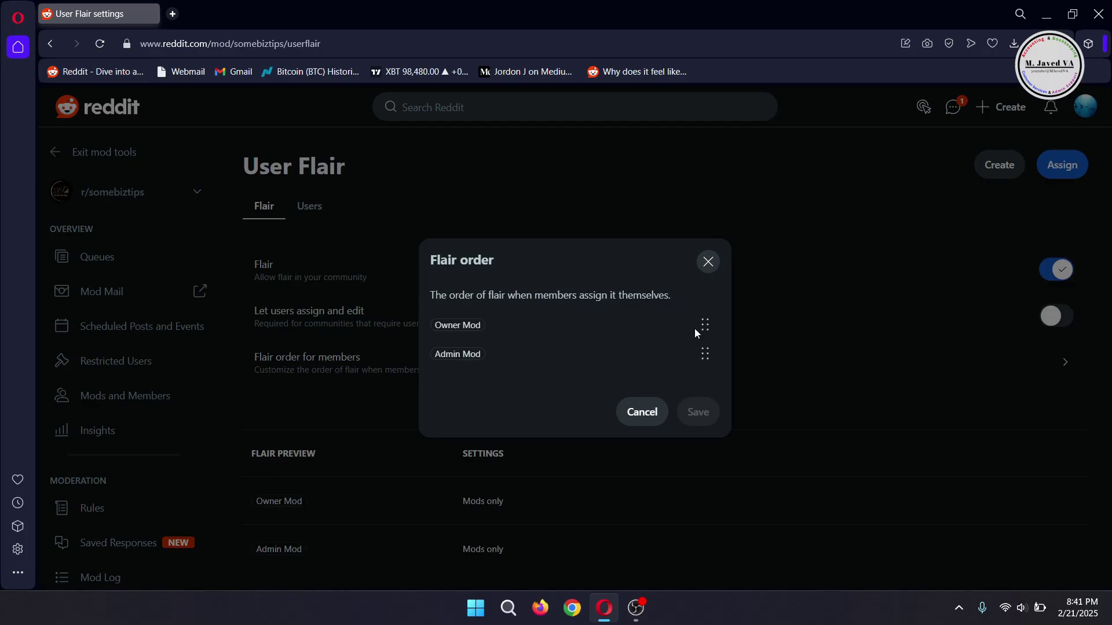
{"action": "mouse_move", "coordinate": [705, 326]}
{"action": "left_mouse_down"}
{"action": "mouse_move", "coordinate": [711, 378]}
{"action": "mouse_move", "coordinate": [711, 334]}
{"action": "left_mouse_up"}
{"action": "left_click", "coordinate": [700, 411]}
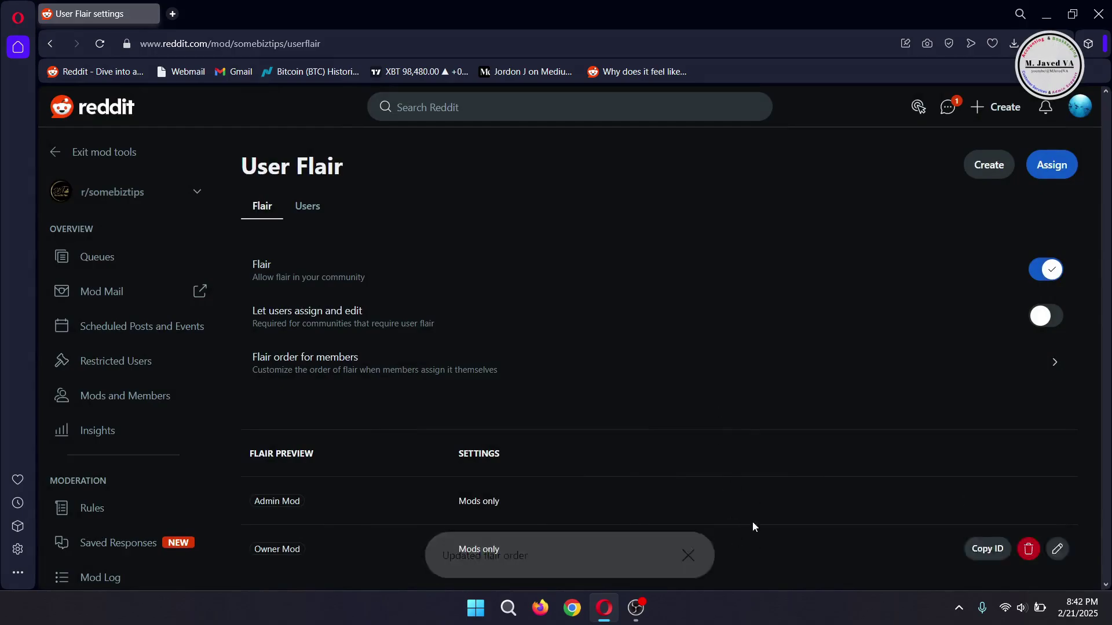
{"action": "left_click", "coordinate": [1051, 165]}
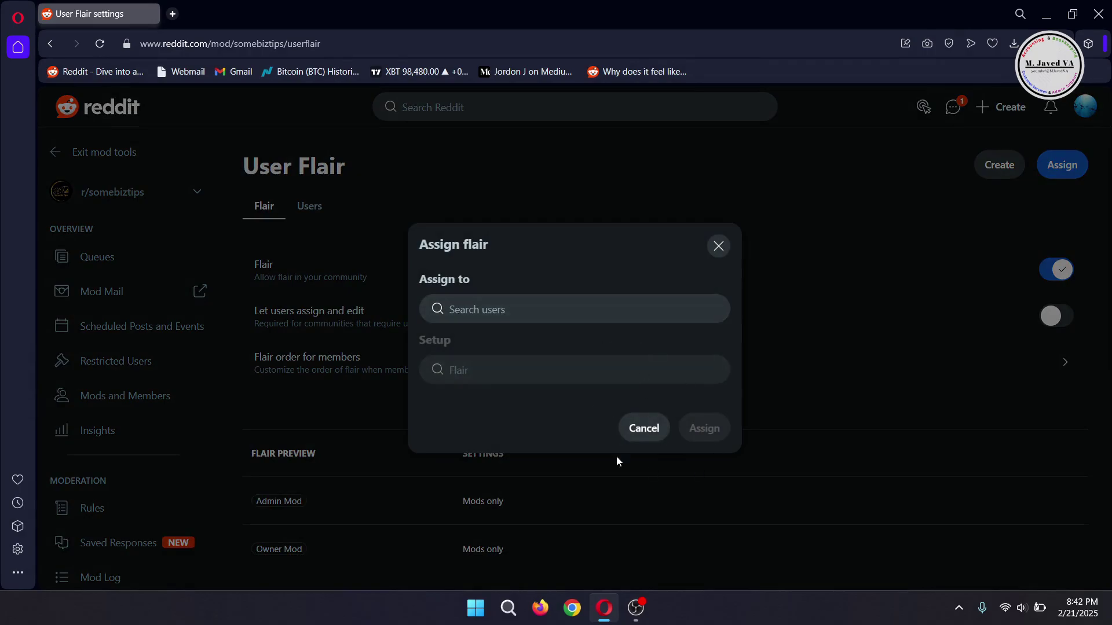
{"action": "left_click", "coordinate": [720, 248]}
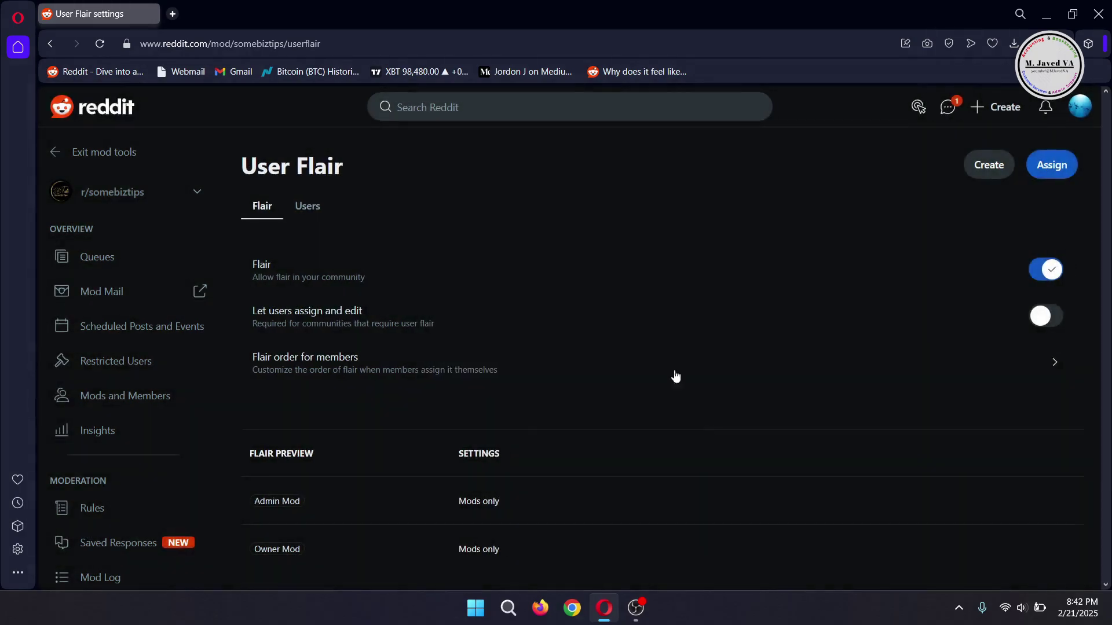
From the Users tab, assign the Owner Mod flair to the first moderator.
{"action": "left_click", "coordinate": [309, 210]}
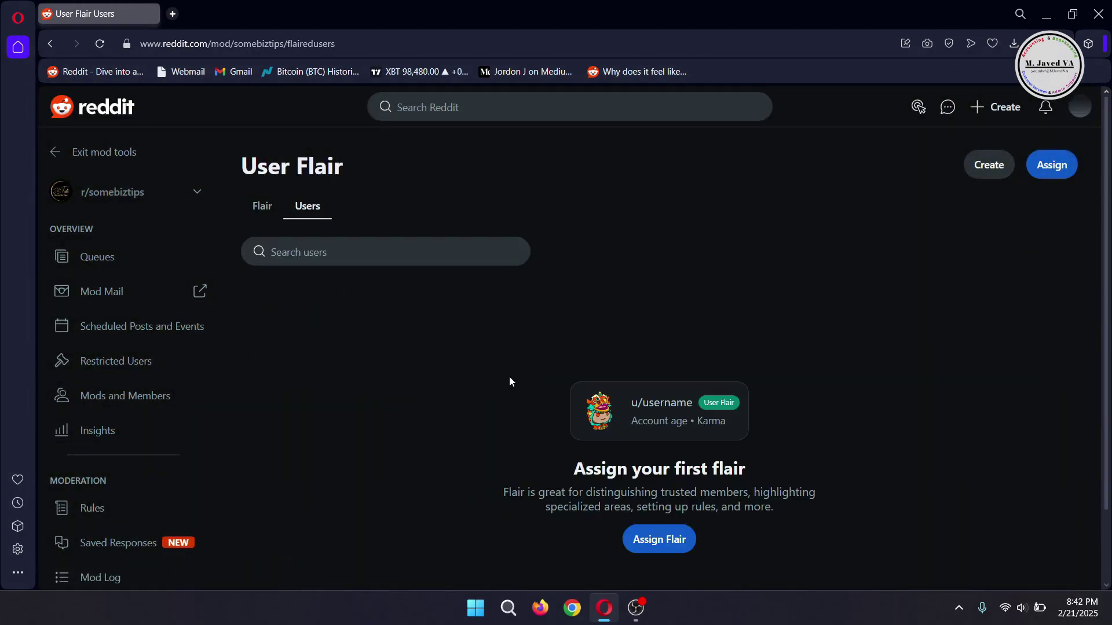
{"action": "left_click", "coordinate": [657, 539]}
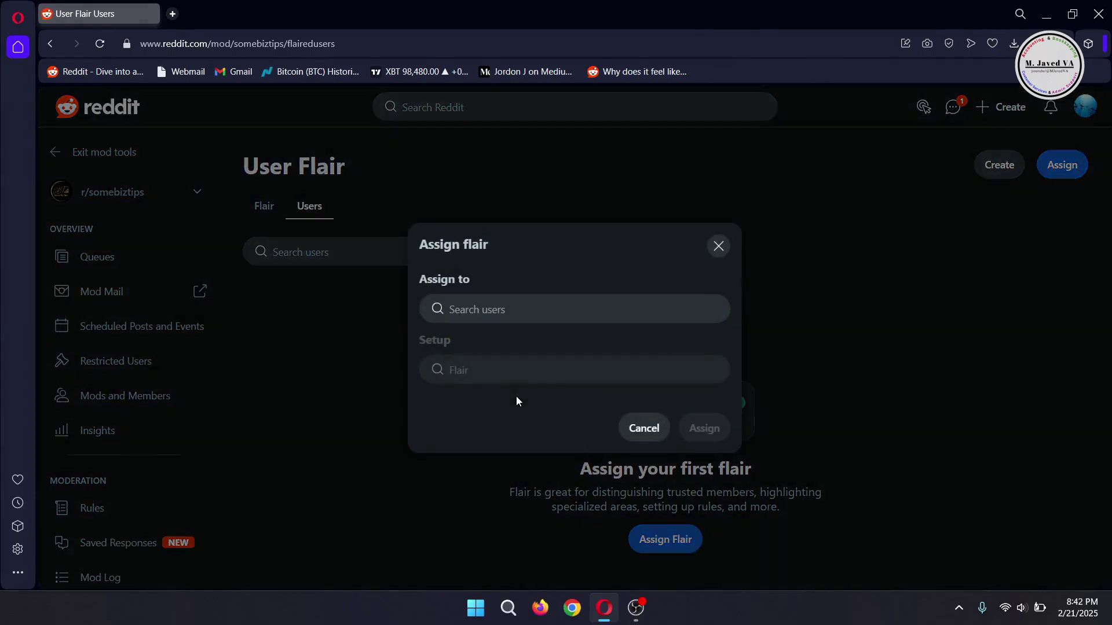
{"action": "left_click", "coordinate": [532, 311]}
{"action": "type", "text": "u/jordon809"}
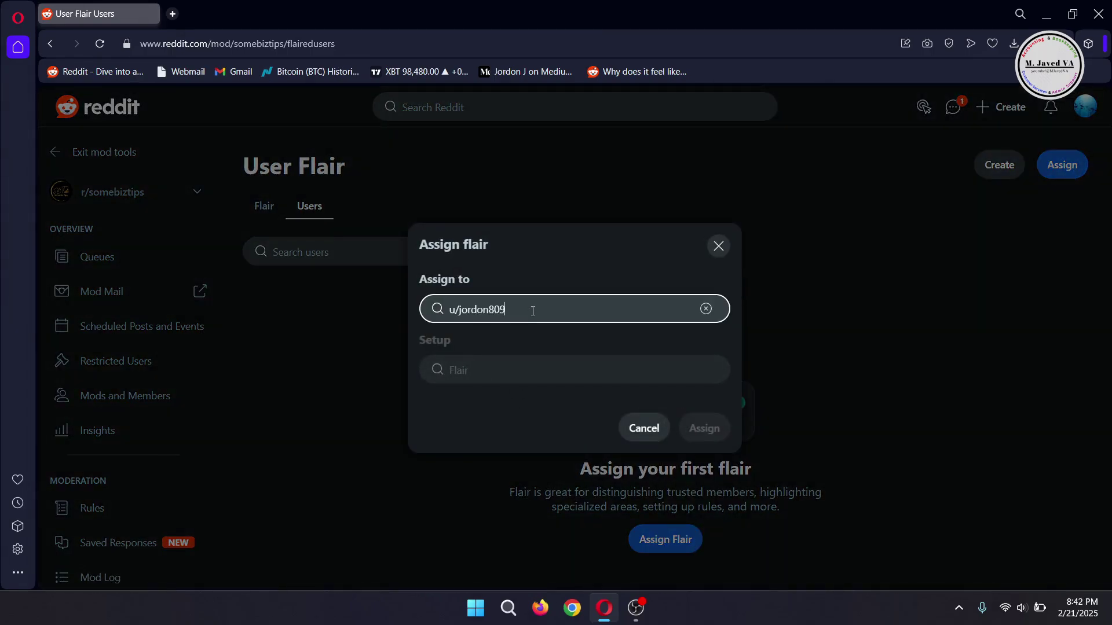
{"action": "left_click", "coordinate": [527, 348]}
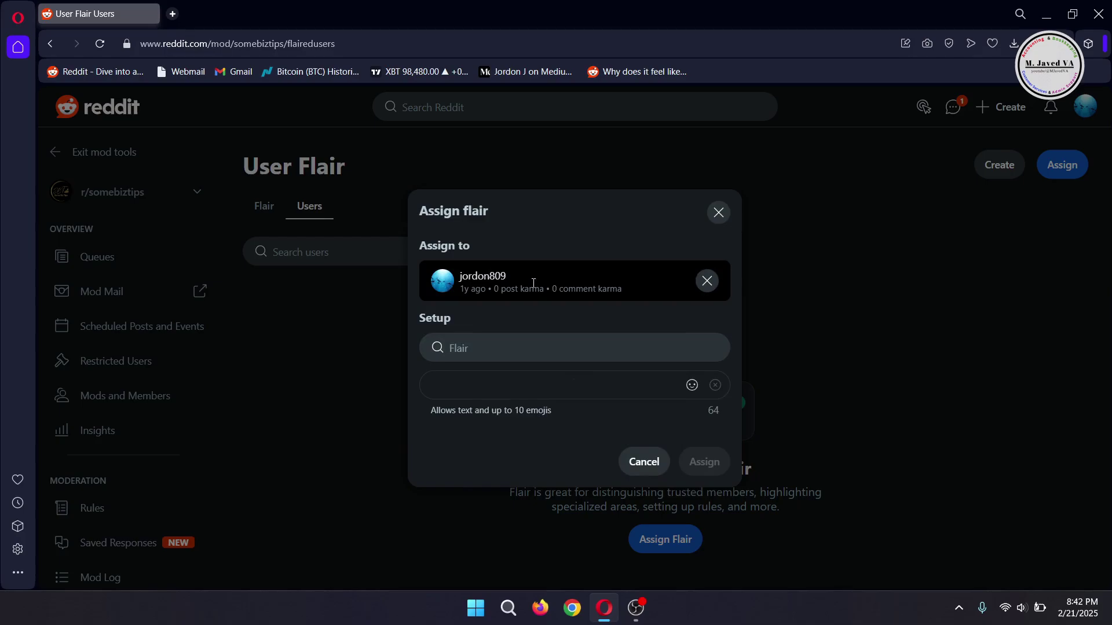
{"action": "left_click", "coordinate": [495, 348]}
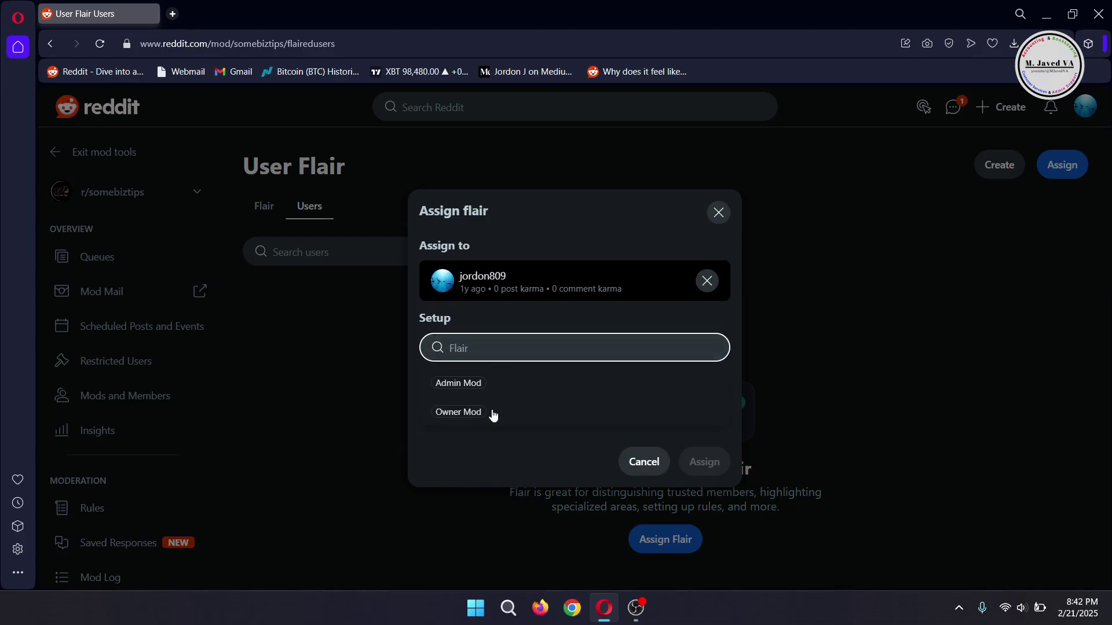
{"action": "left_click", "coordinate": [477, 413]}
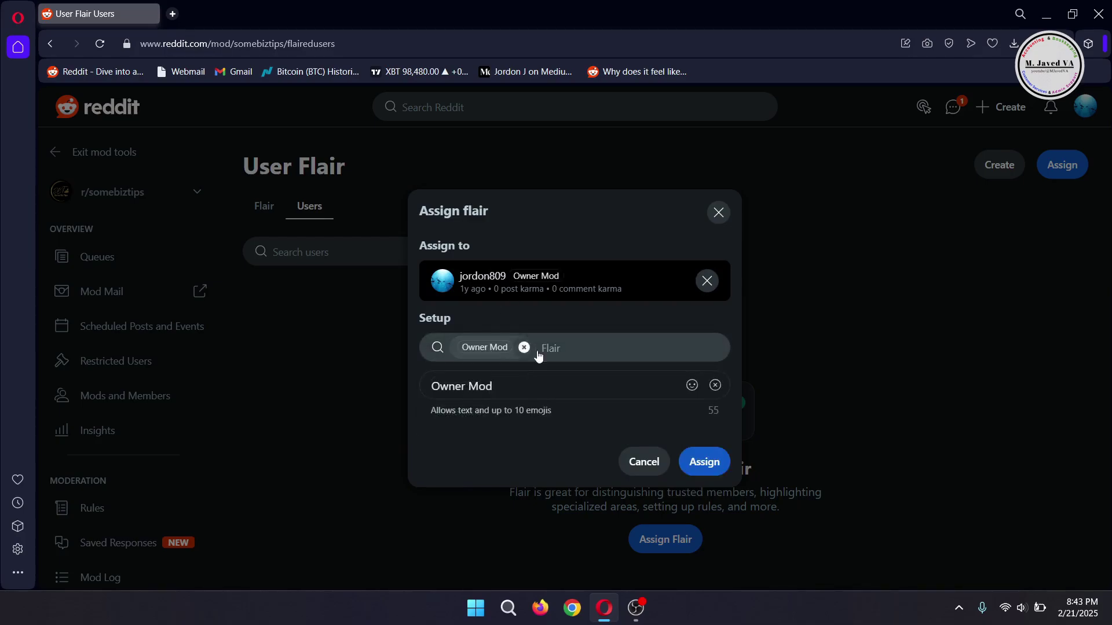
{"action": "left_click", "coordinate": [701, 462]}
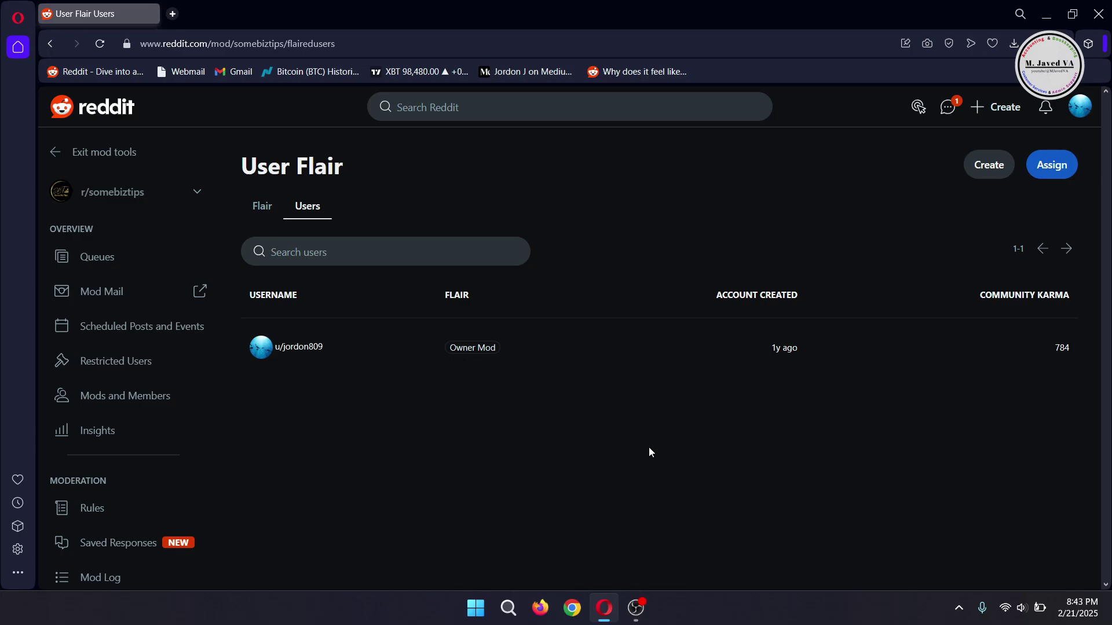
Assign the Admin Mod flair to the second moderator.
{"action": "left_click", "coordinate": [1051, 164]}
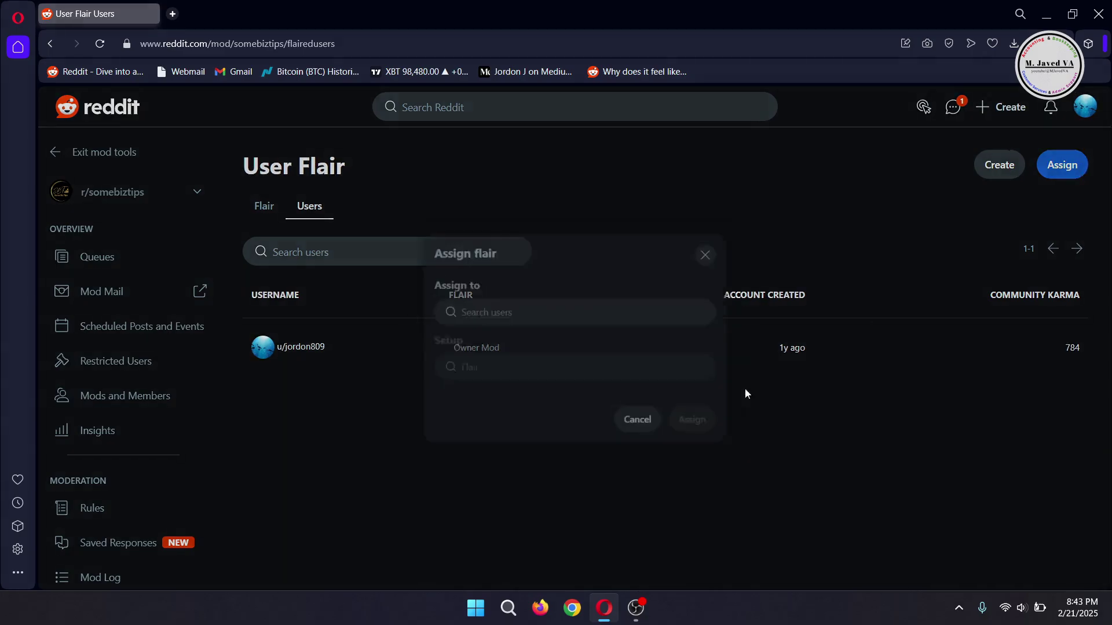
{"action": "type", "text": "goeasywith"}
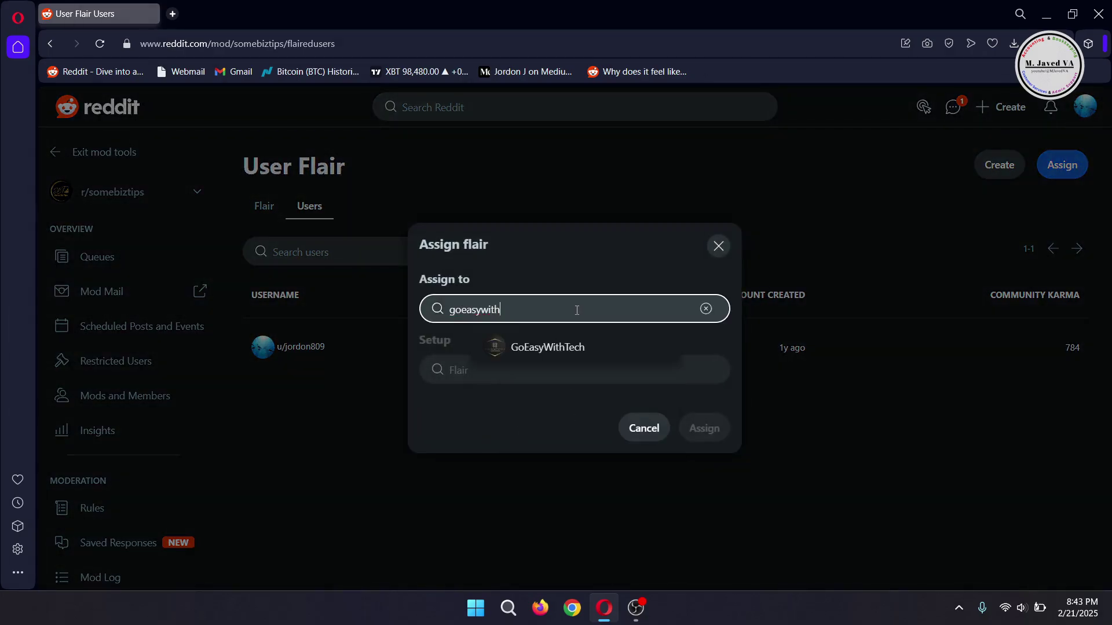
{"action": "type", "text": "tech"}
{"action": "left_click", "coordinate": [541, 348]}
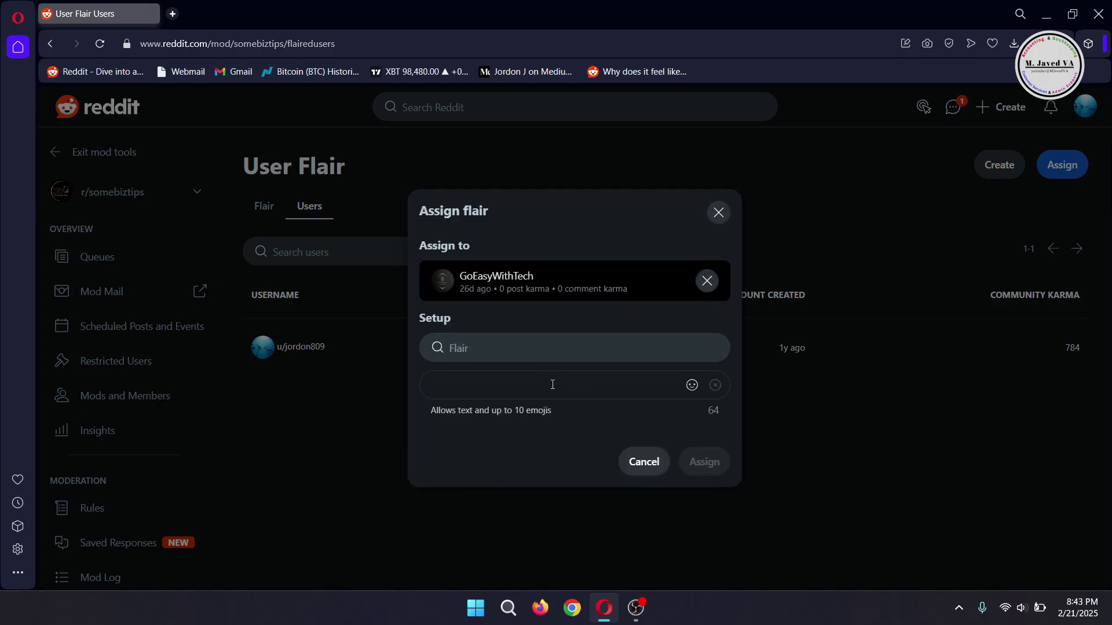
{"action": "left_click", "coordinate": [553, 348]}
{"action": "left_click", "coordinate": [503, 386]}
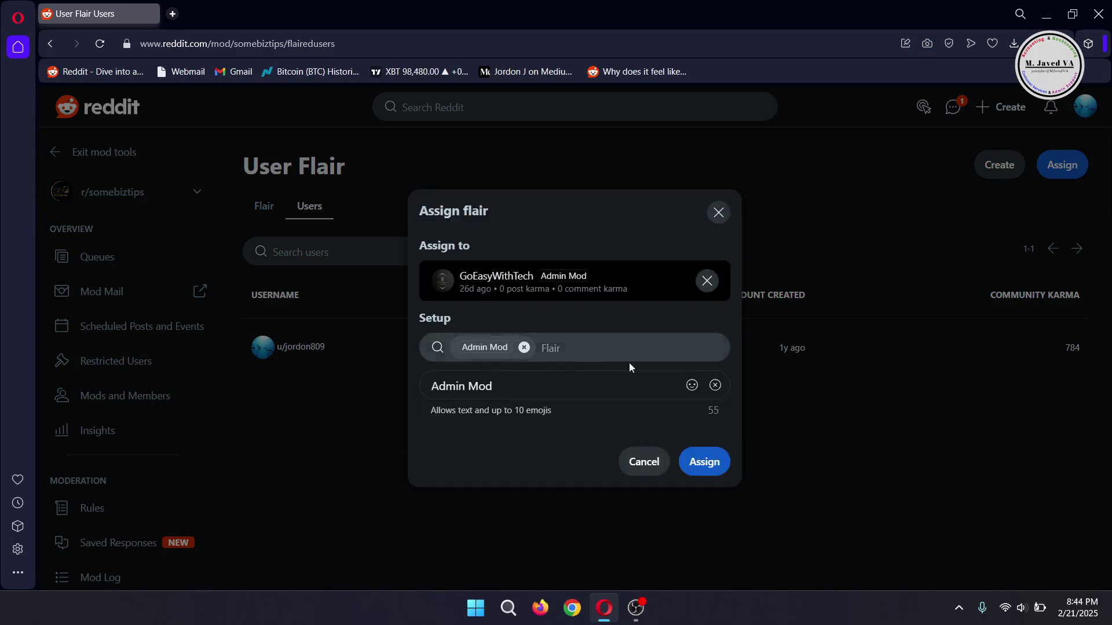
{"action": "left_click", "coordinate": [676, 462]}
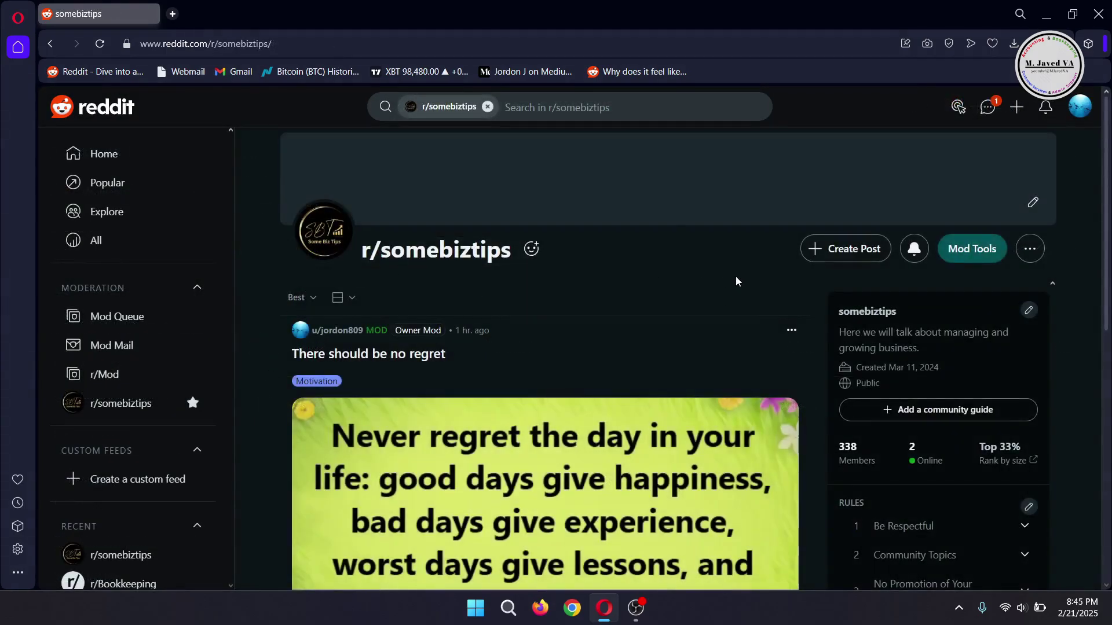
{"action": "scroll", "coordinate": [741, 281], "scroll_direction": "down", "scroll_amount": 7}
{"action": "scroll", "coordinate": [959, 320], "scroll_direction": "down", "scroll_amount": 5}
{"action": "scroll", "coordinate": [970, 372], "scroll_direction": "down", "scroll_amount": 1}
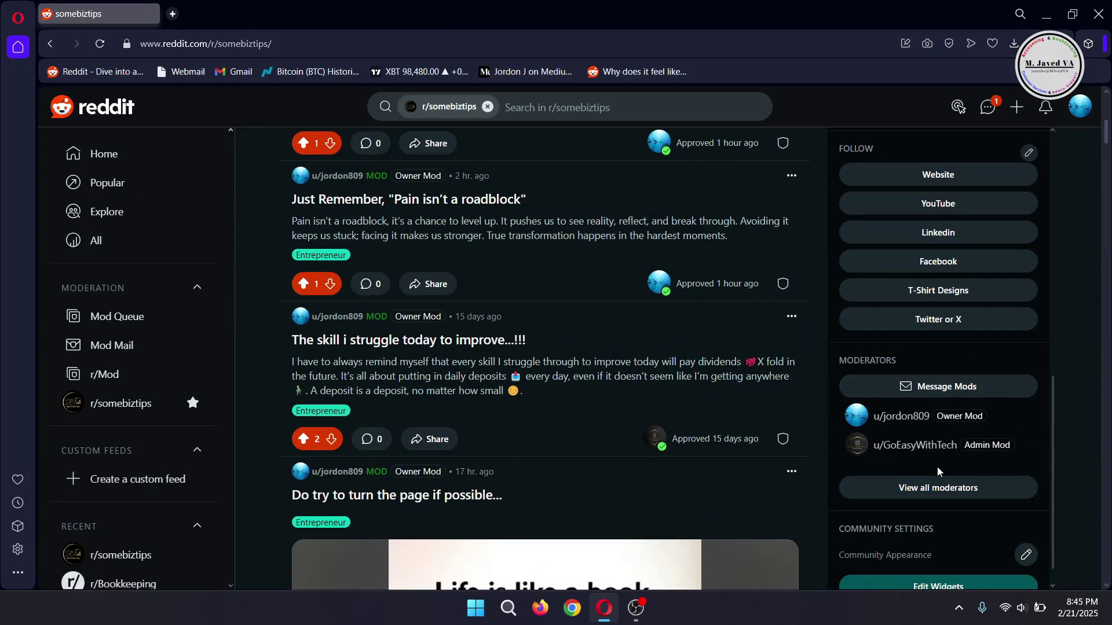
{"action": "scroll", "coordinate": [976, 404], "scroll_direction": "up", "scroll_amount": 2}
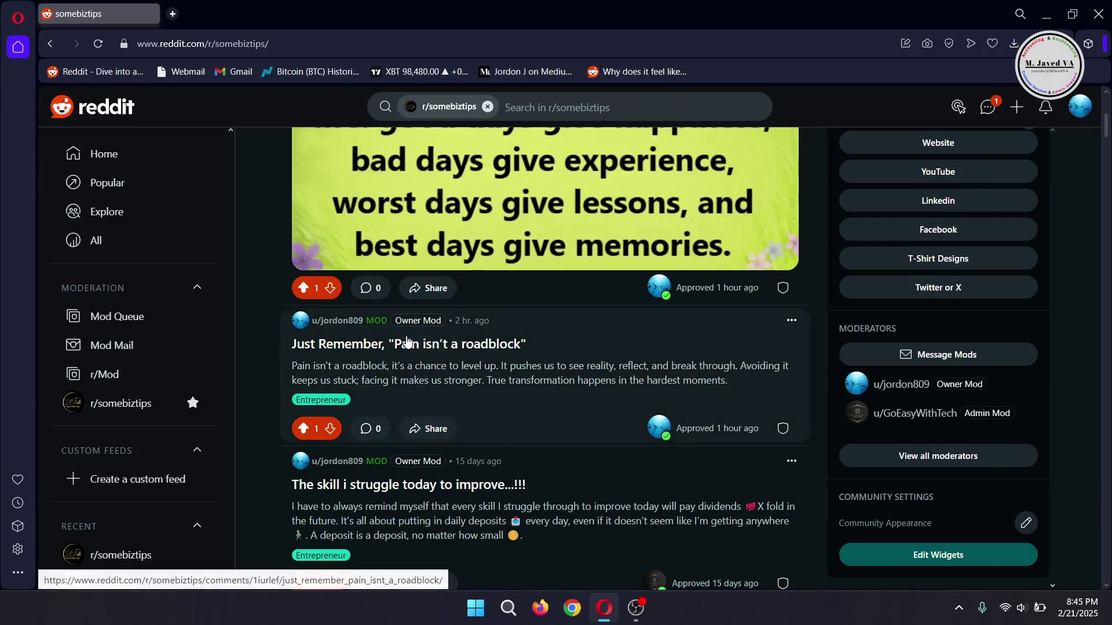
{"action": "scroll", "coordinate": [536, 400], "scroll_direction": "up", "scroll_amount": 4}
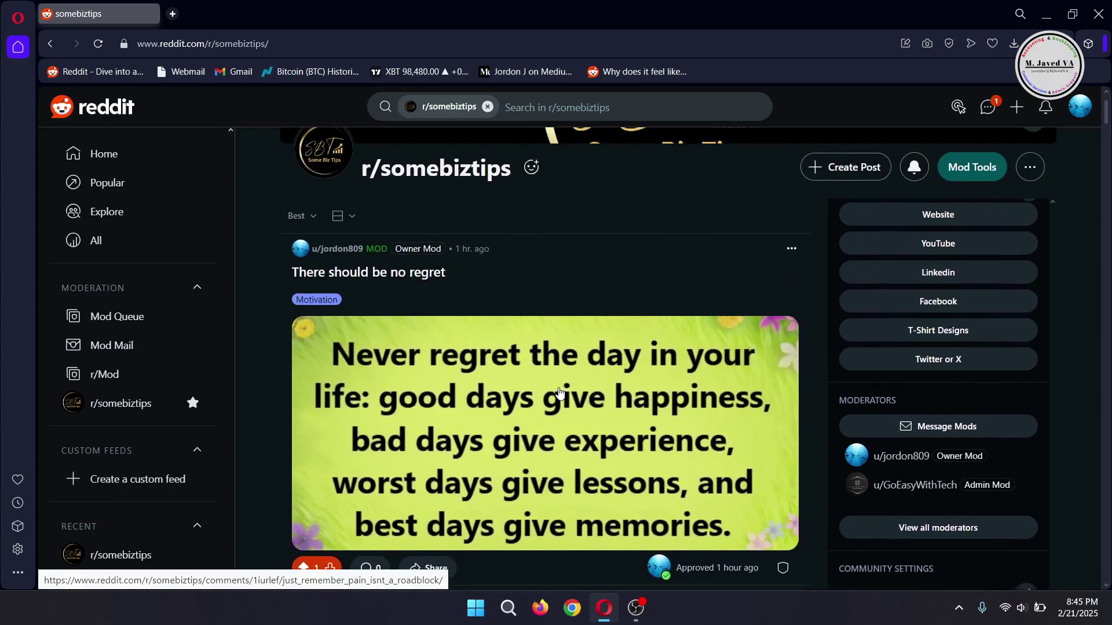
{"action": "scroll", "coordinate": [538, 304], "scroll_direction": "down", "scroll_amount": 5}
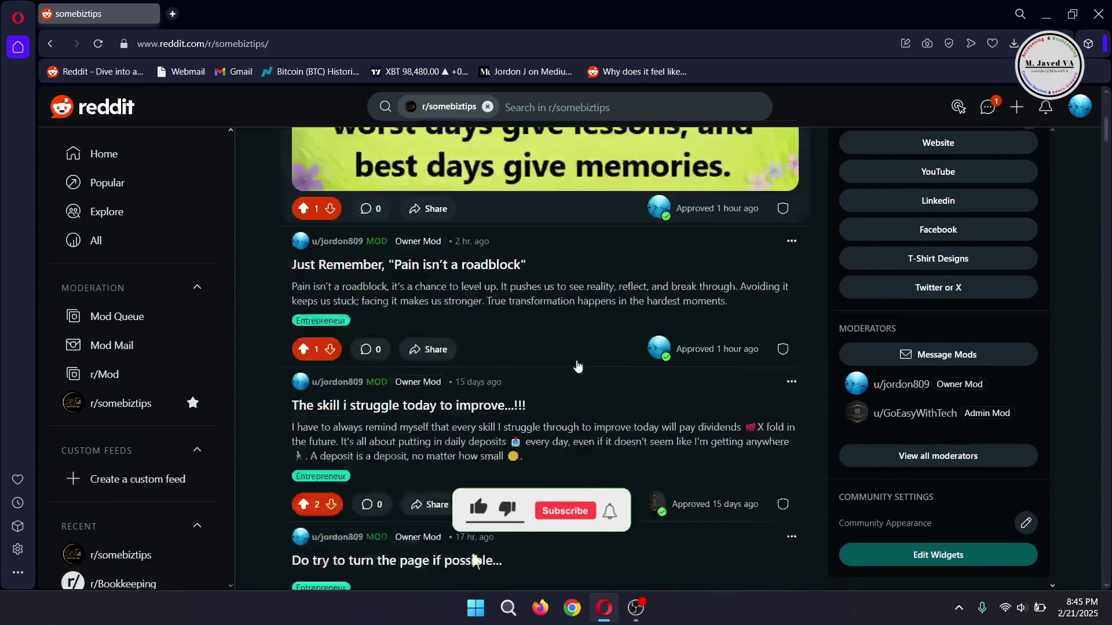
{"action": "scroll", "coordinate": [606, 344], "scroll_direction": "down", "scroll_amount": 3}
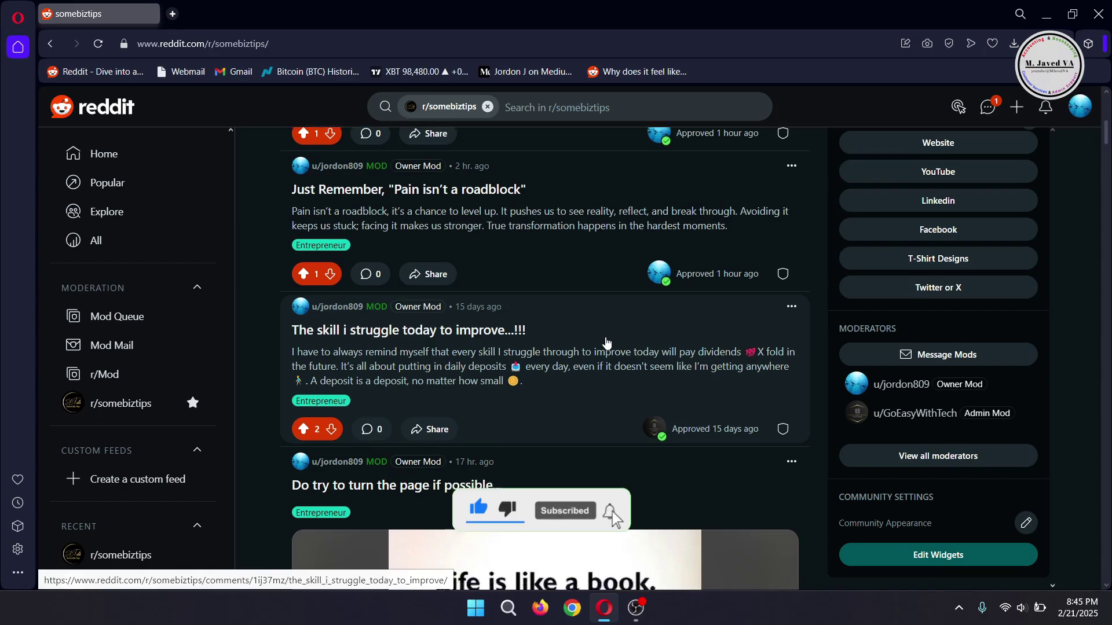